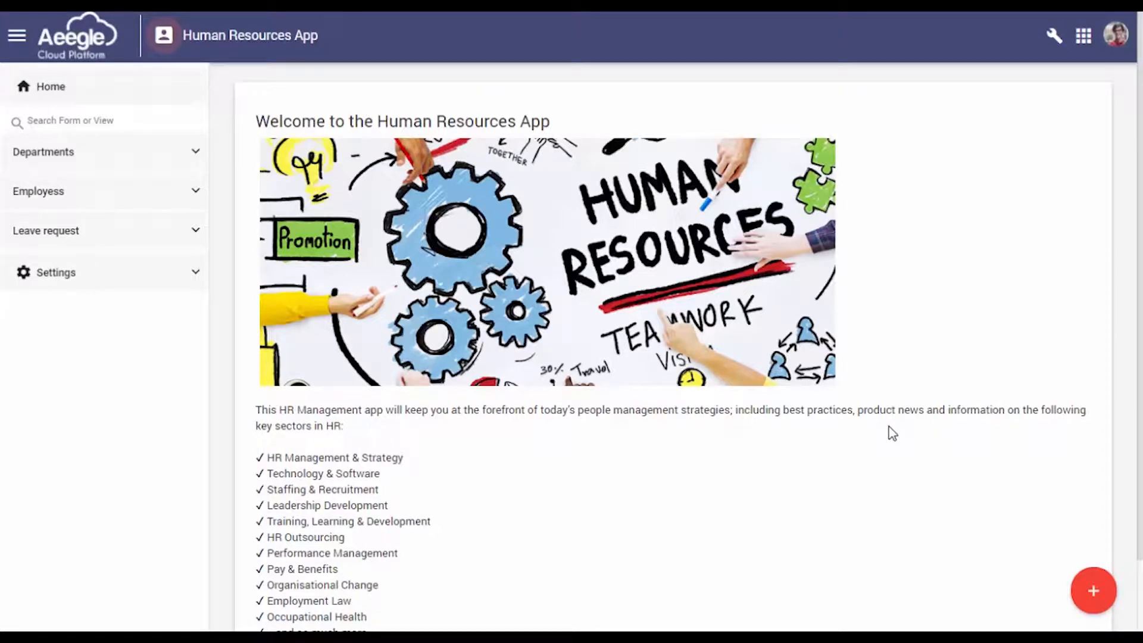
Start a new Leave request record and look over the fields of its form
left_click(1093, 592)
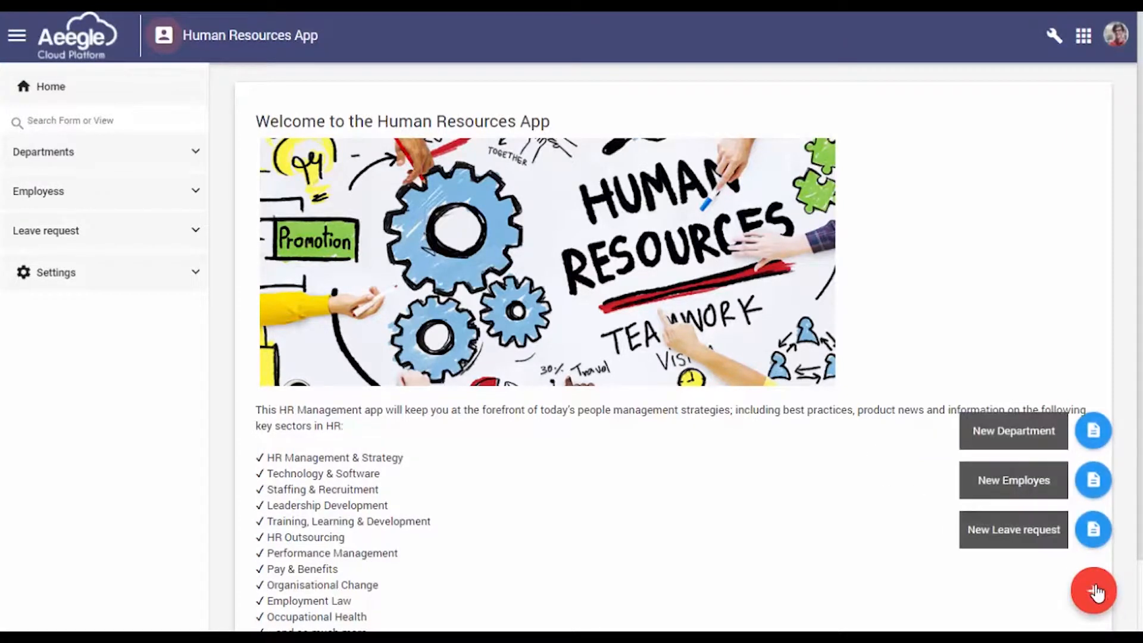
left_click(1094, 532)
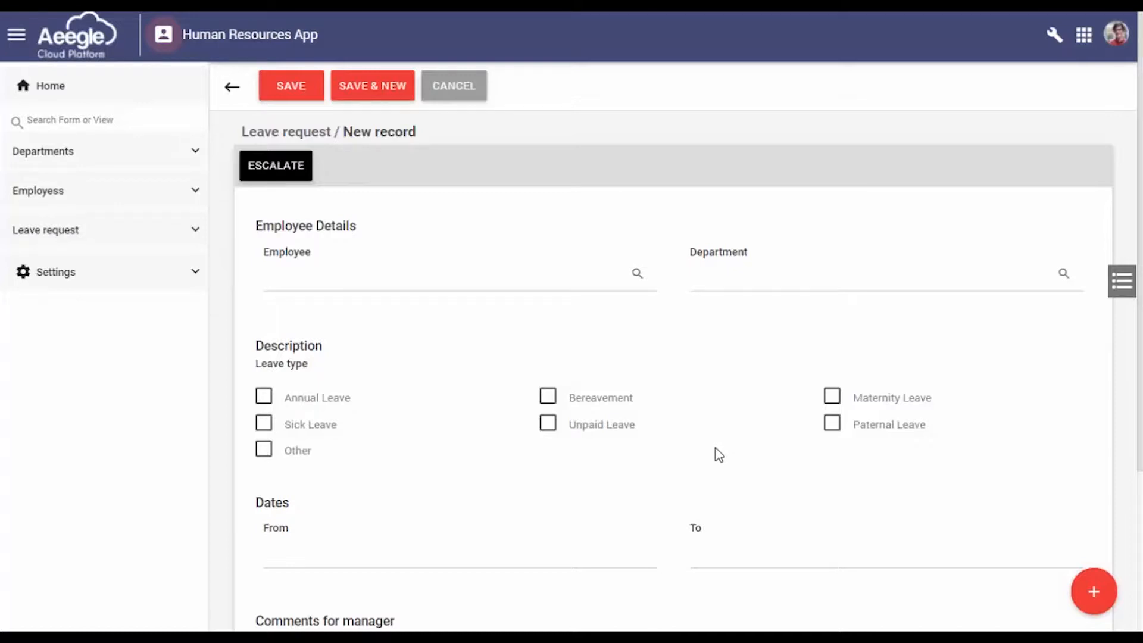
scroll(714, 454, "down", 2)
scroll(699, 381, "up", 2)
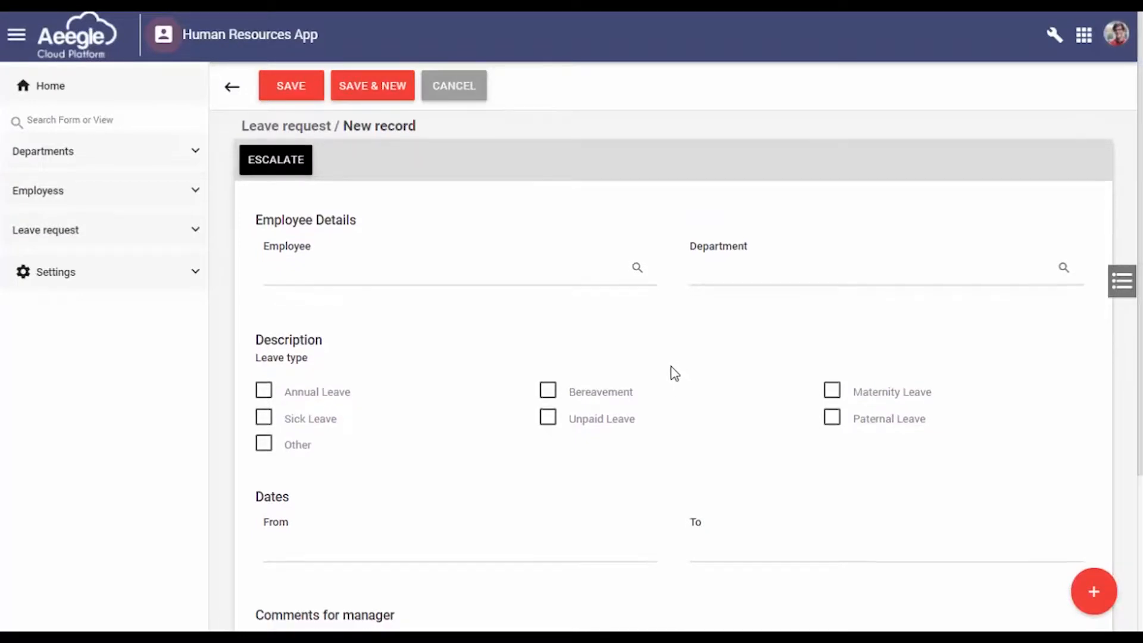
scroll(675, 373, "down", 4)
scroll(671, 369, "up", 4)
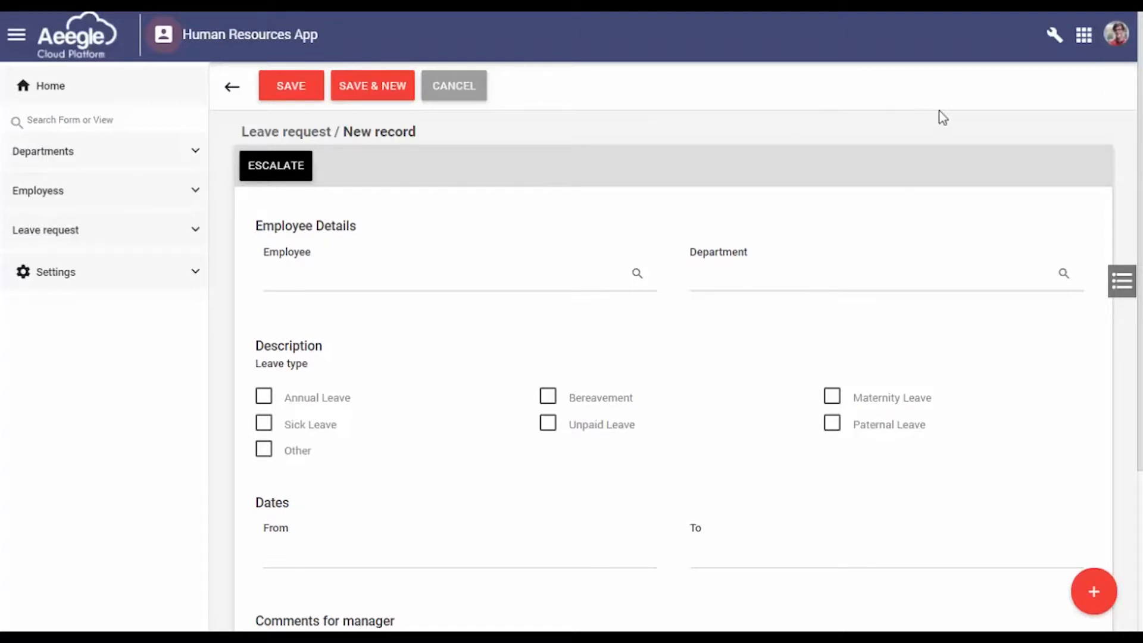
Open the Leave request form in the form designer and review its sections and section list
left_click(1055, 37)
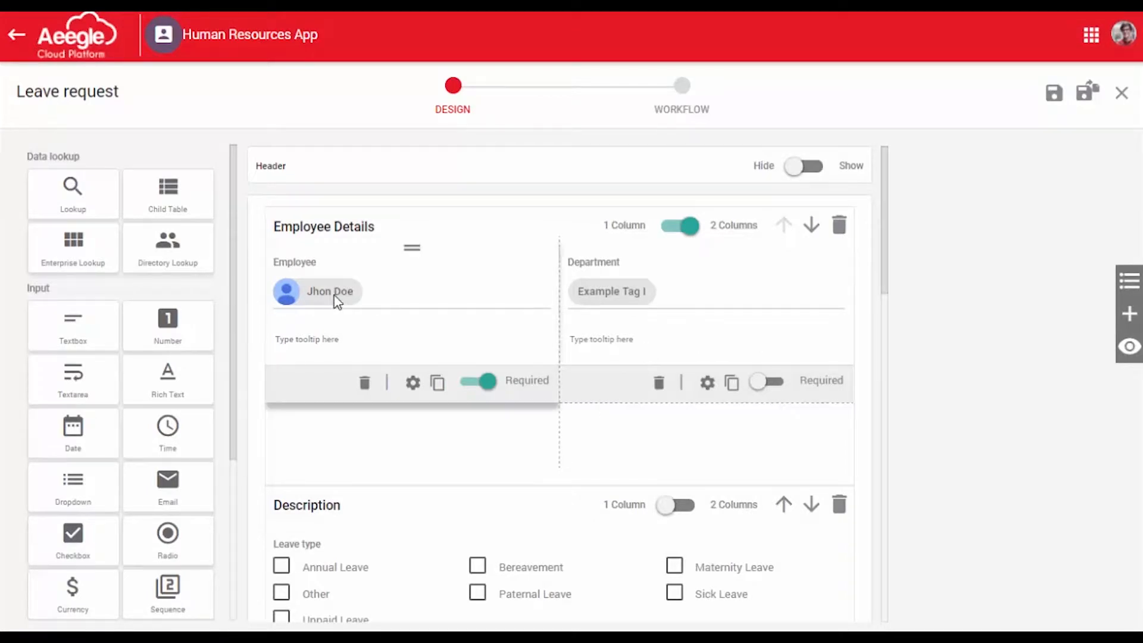
scroll(370, 311, "down", 15)
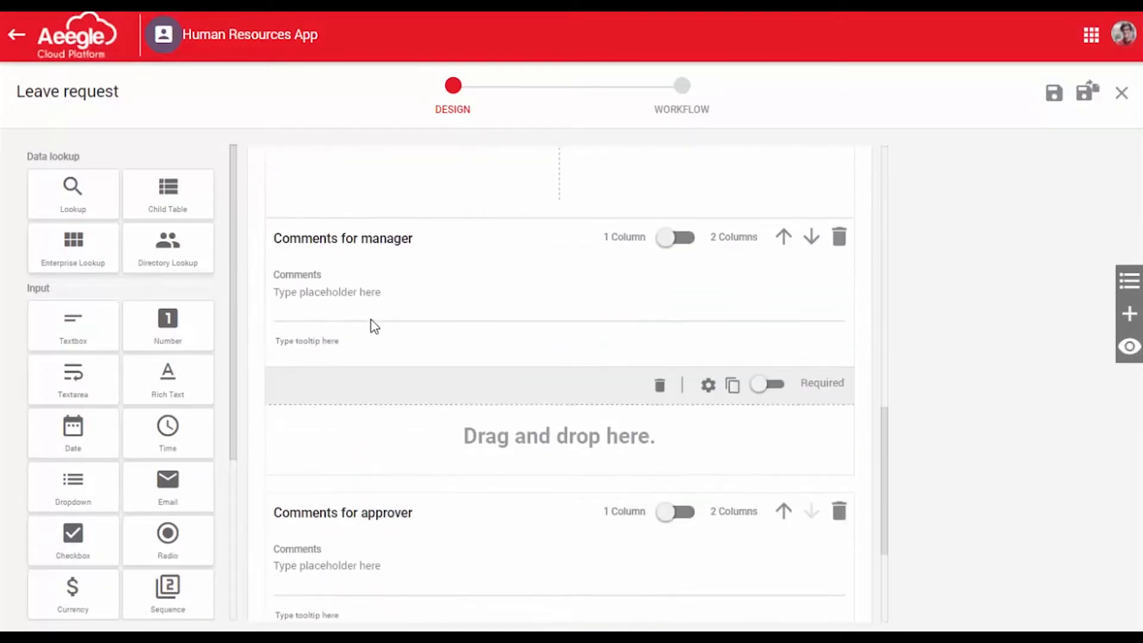
scroll(602, 360, "up", 8)
left_click(1133, 288)
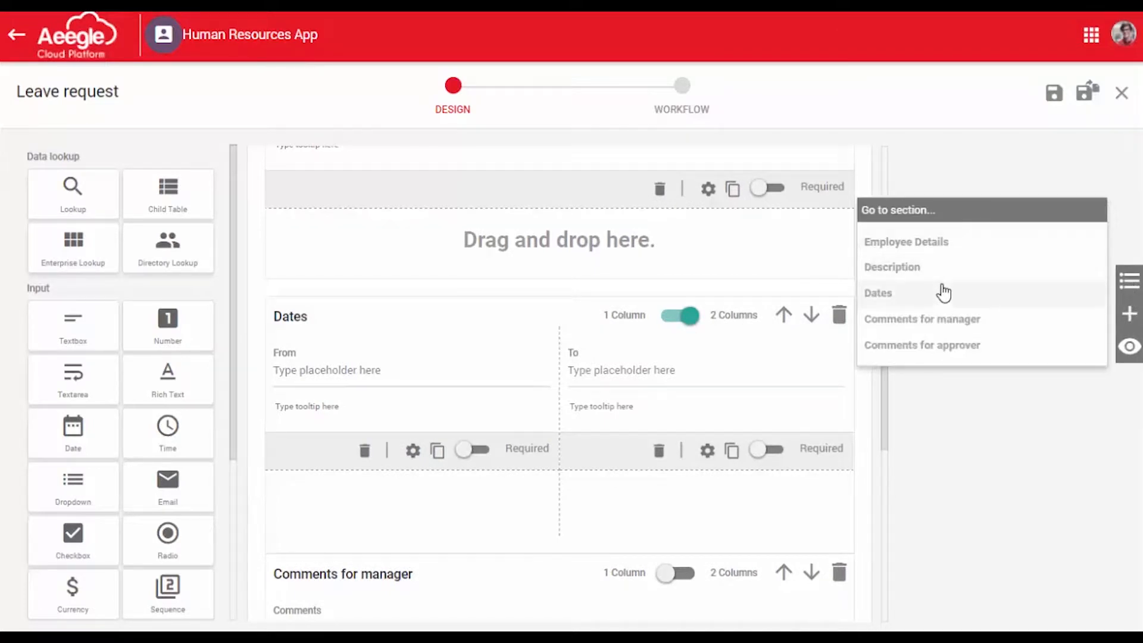
left_click(1121, 285)
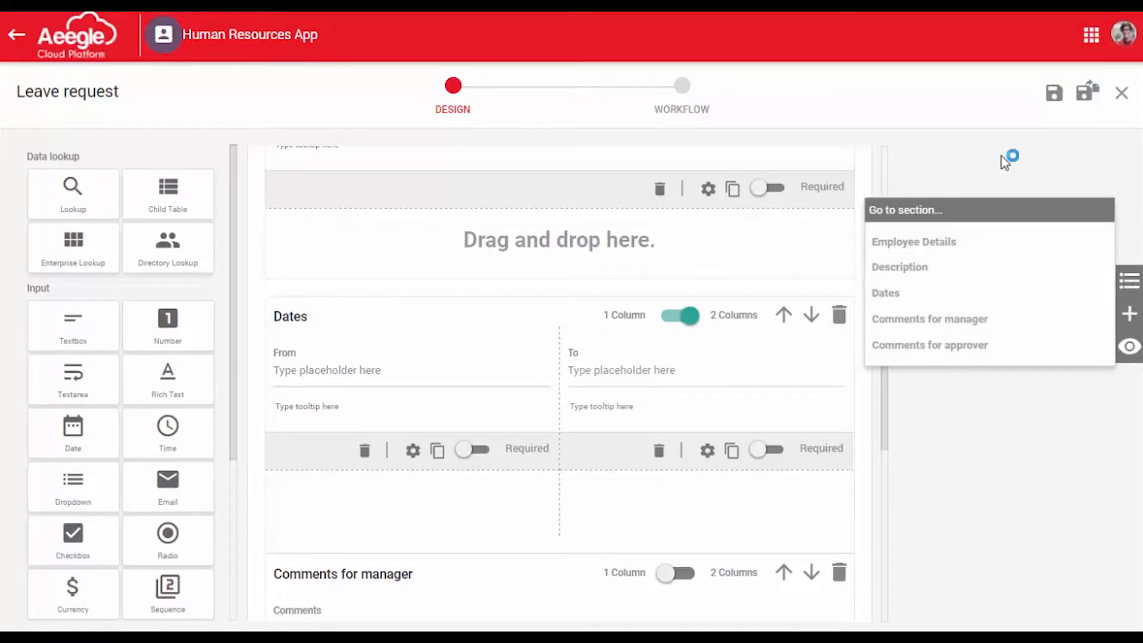
left_click(1126, 285)
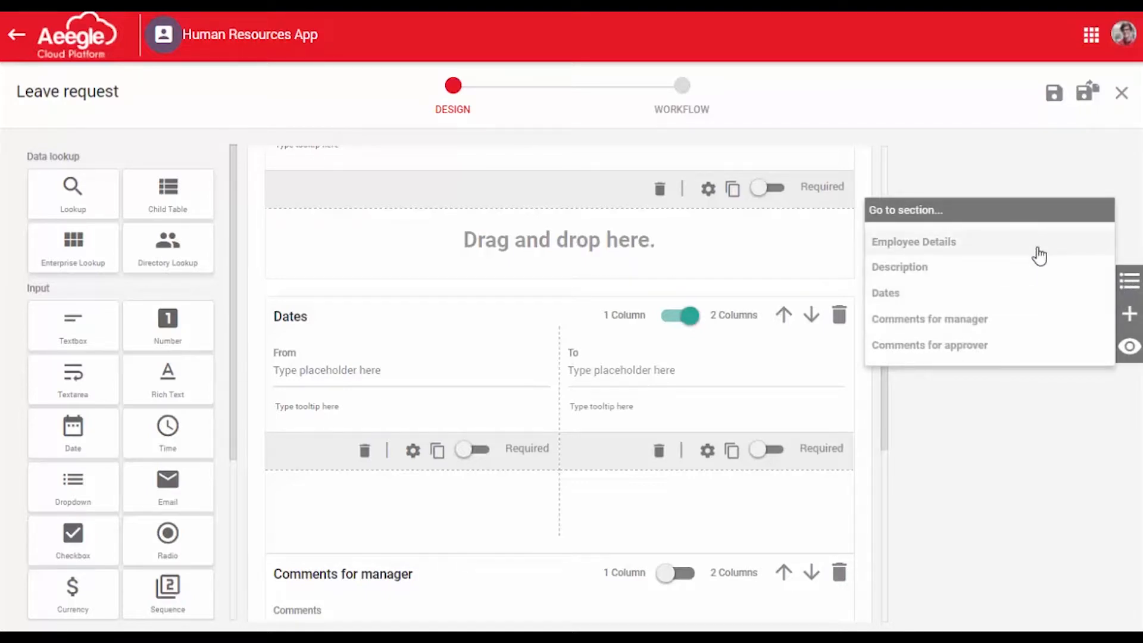
left_click(988, 173)
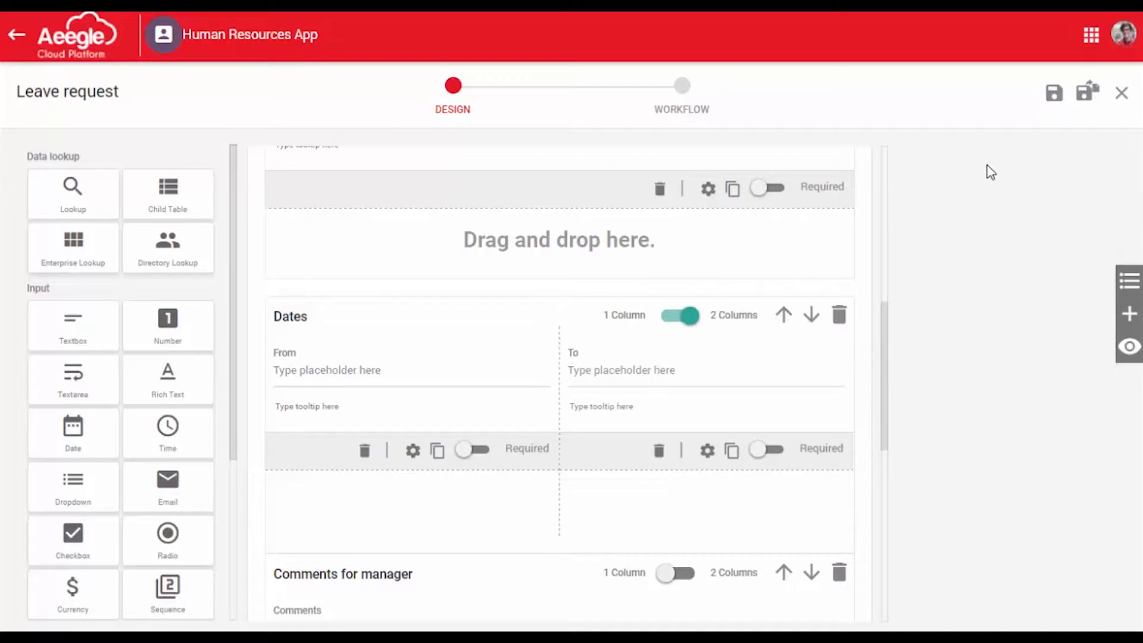
Go to the form's workflow settings, select the Requestors role in the New stage and review the sections
left_click(685, 110)
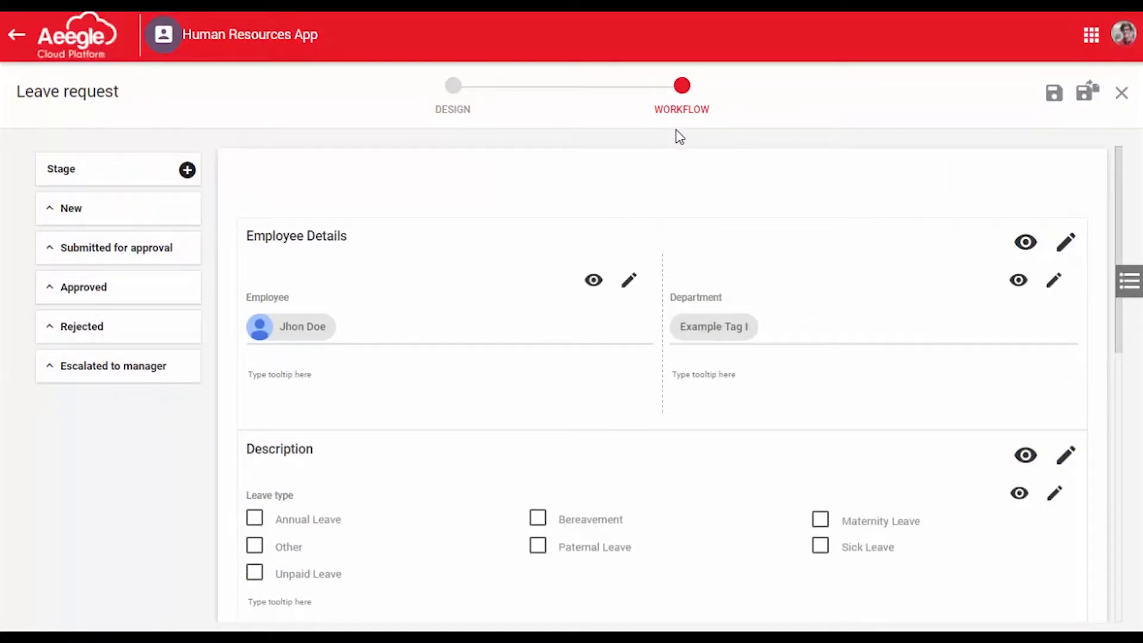
left_click(129, 215)
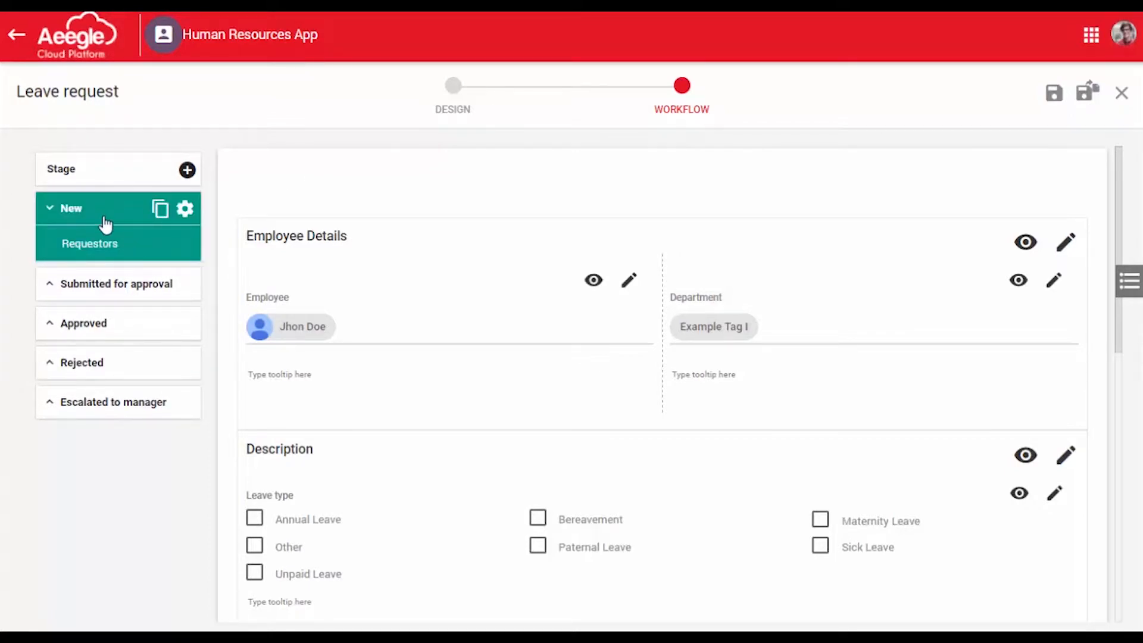
left_click(140, 250)
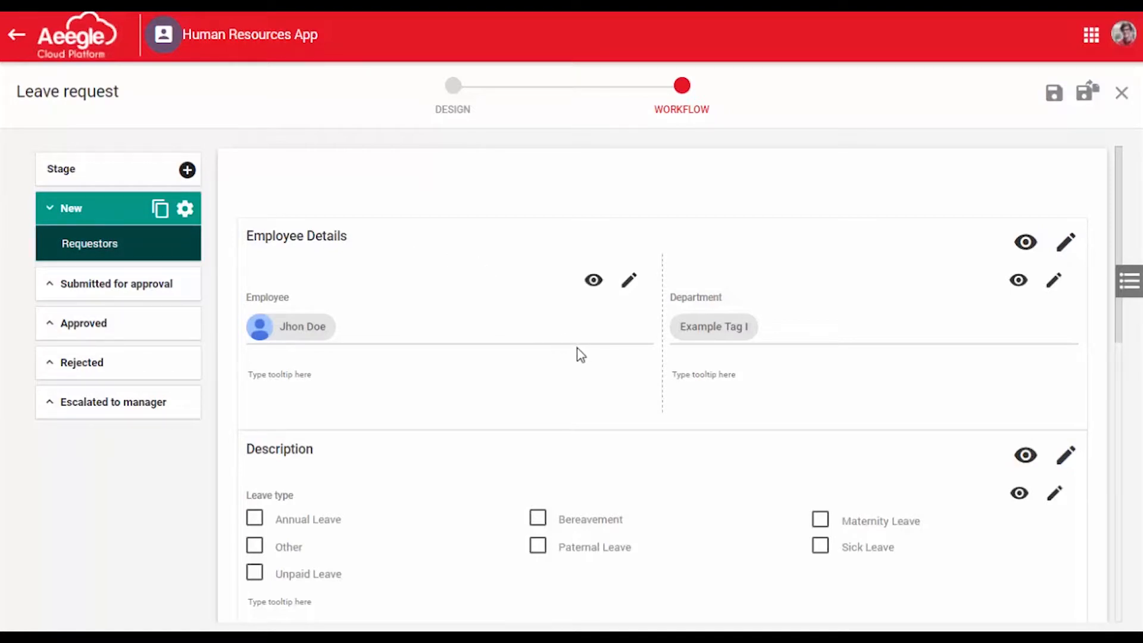
scroll(670, 451, "down", 4)
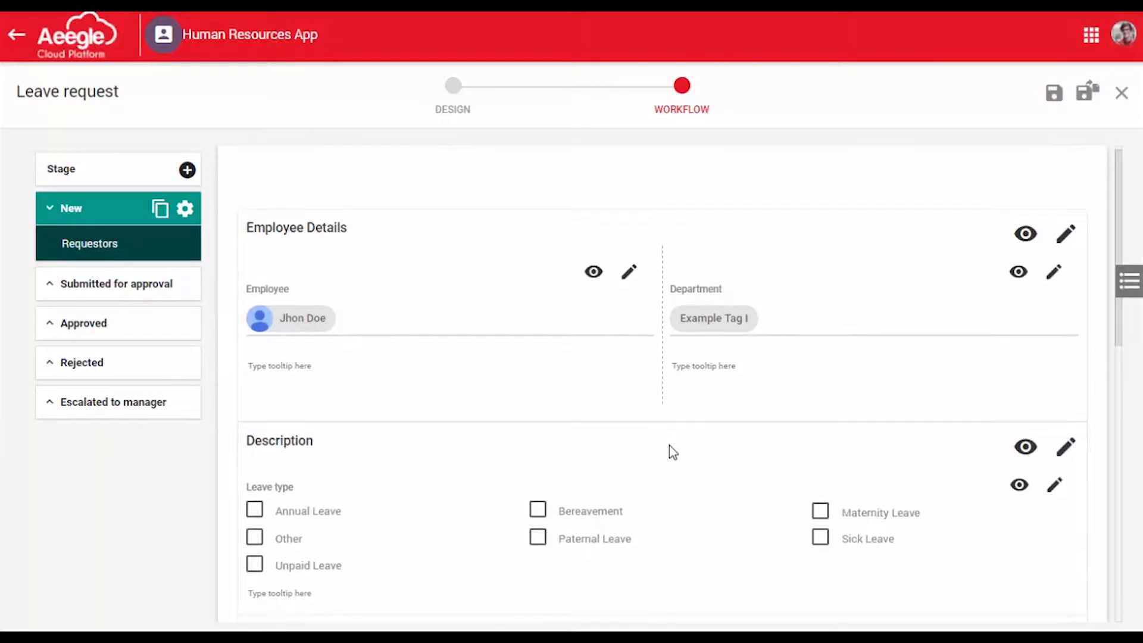
scroll(669, 449, "up", 4)
scroll(672, 451, "down", 5)
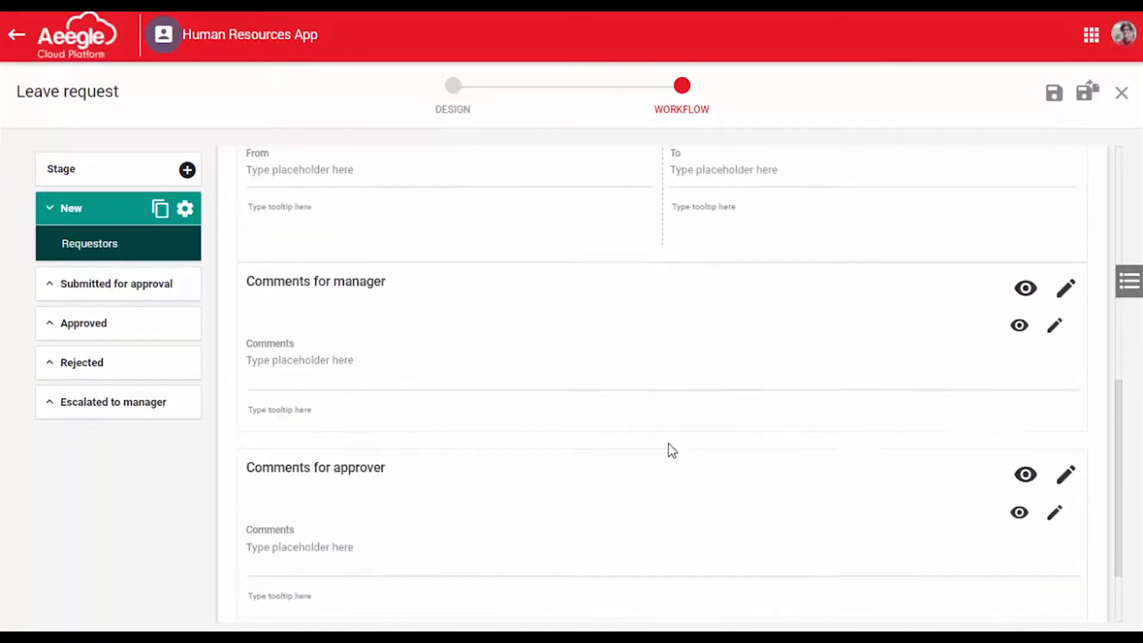
scroll(672, 448, "up", 3)
scroll(671, 448, "up", 3)
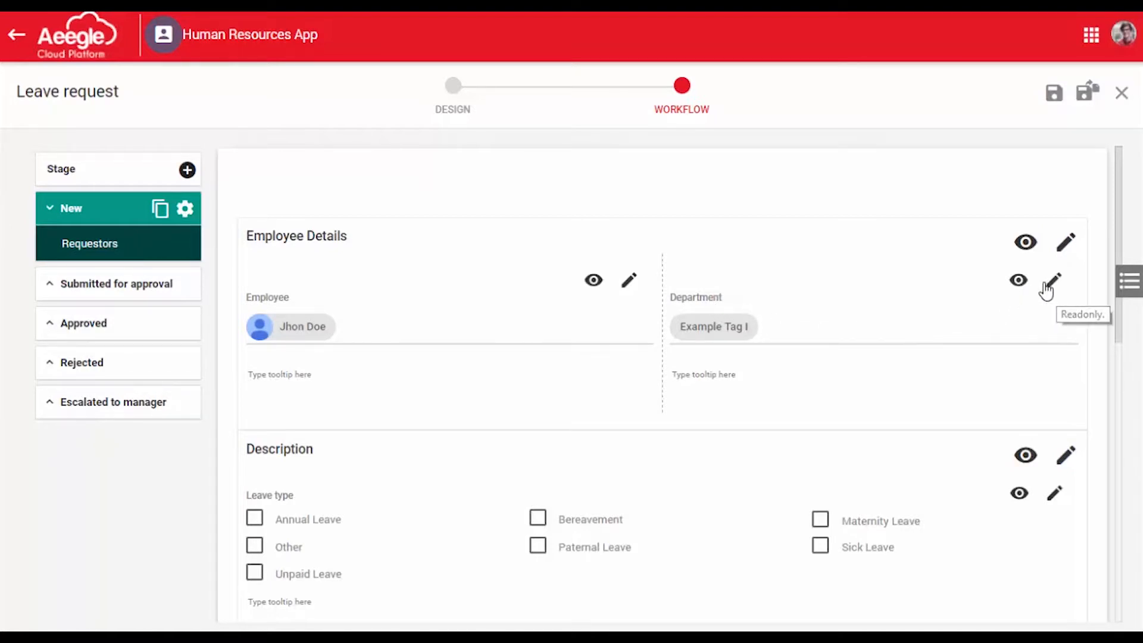
Hide the Comments field under Comments for approver and make it read-only for Requestors in the New stage
scroll(778, 337, "down", 3)
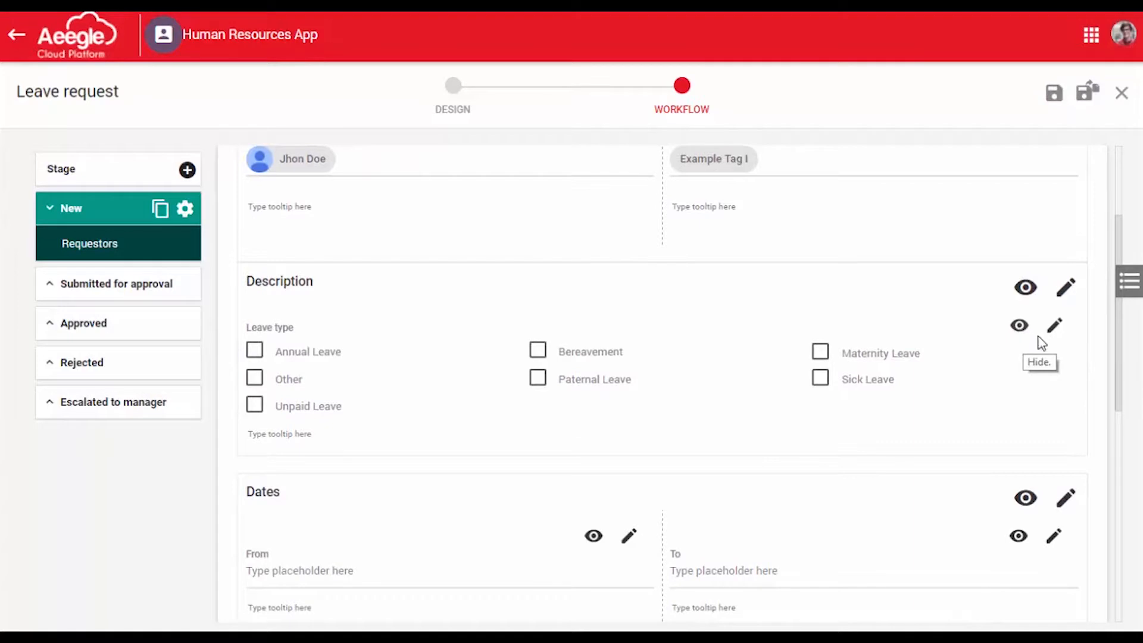
scroll(1041, 354, "down", 4)
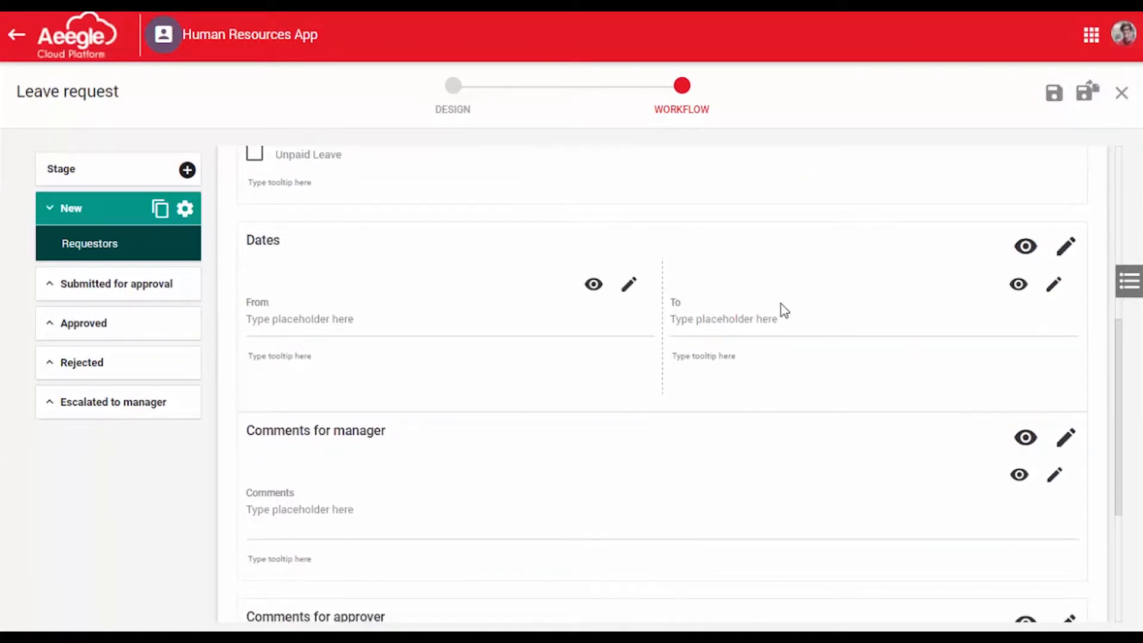
scroll(712, 362, "down", 1)
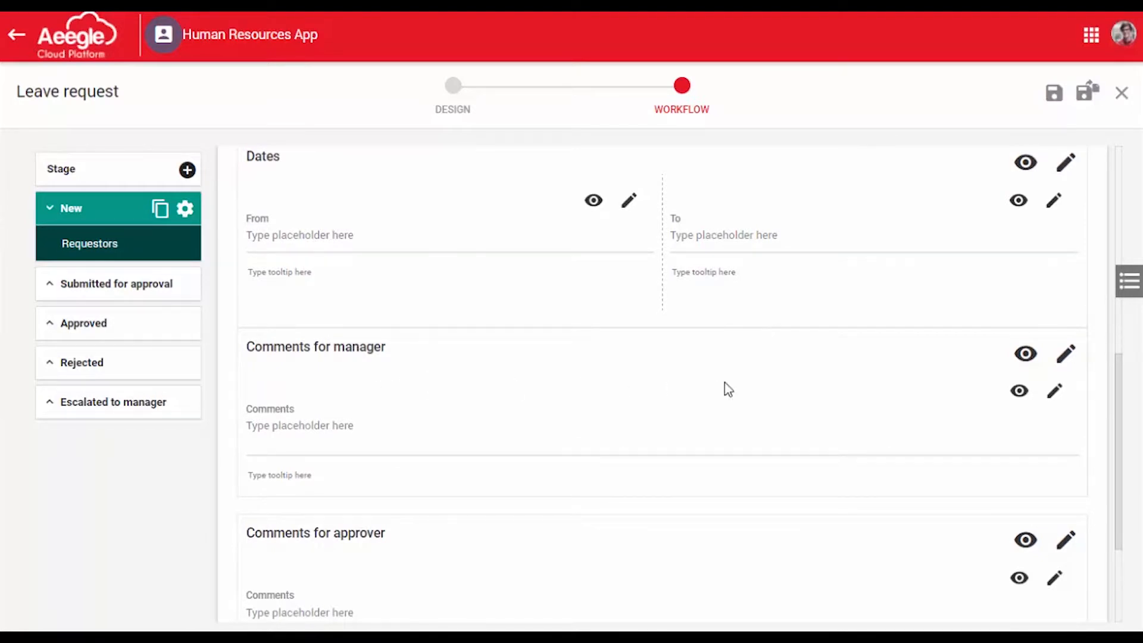
scroll(893, 387, "down", 1)
scroll(484, 343, "down", 1)
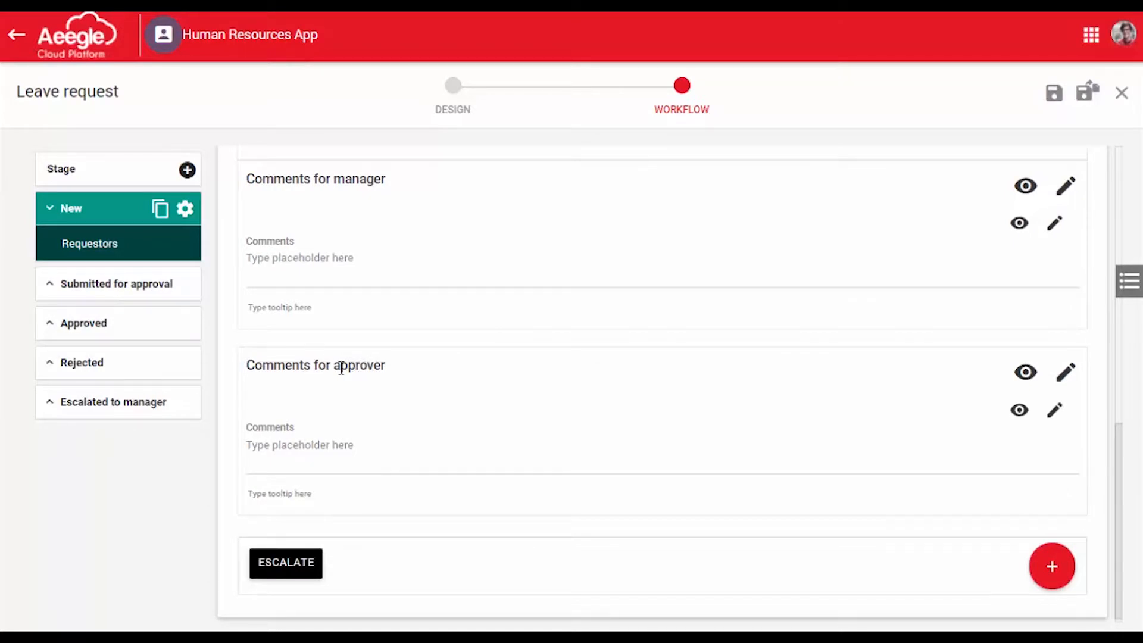
left_click_drag(362, 180, 393, 178)
left_click(400, 186)
left_click(1019, 412)
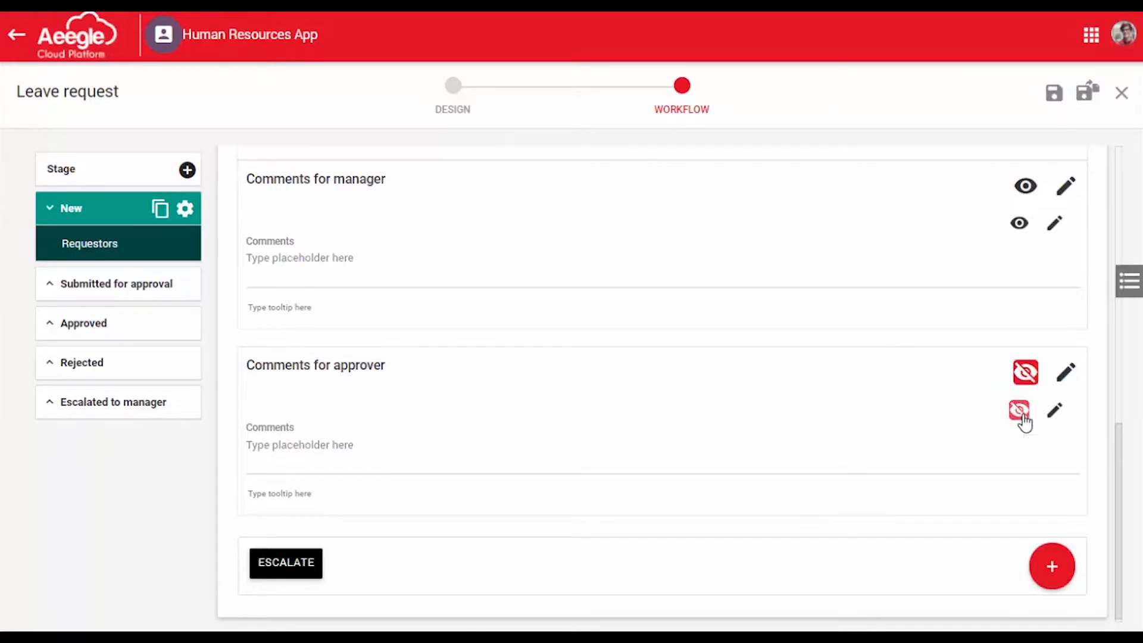
left_click(1053, 415)
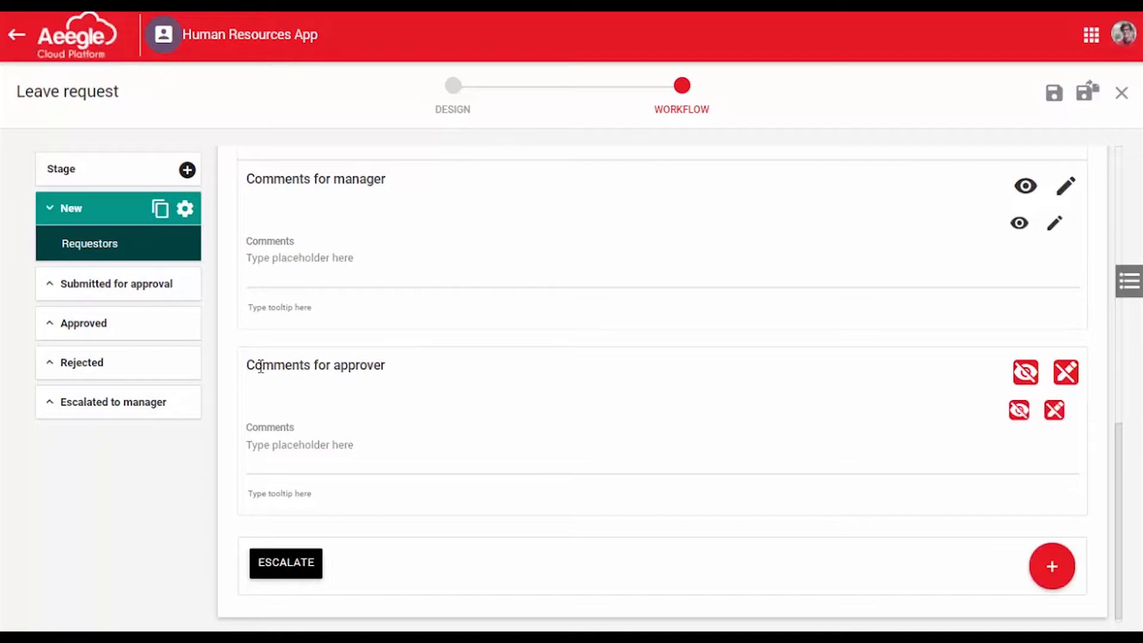
mouse_move(254, 365)
left_mouse_down()
mouse_move(390, 375)
mouse_move(262, 369)
left_mouse_up()
left_click(358, 366)
Open the Escalate button's settings for Requestors, go through its details and notifications, and save the workflow
left_click(304, 570)
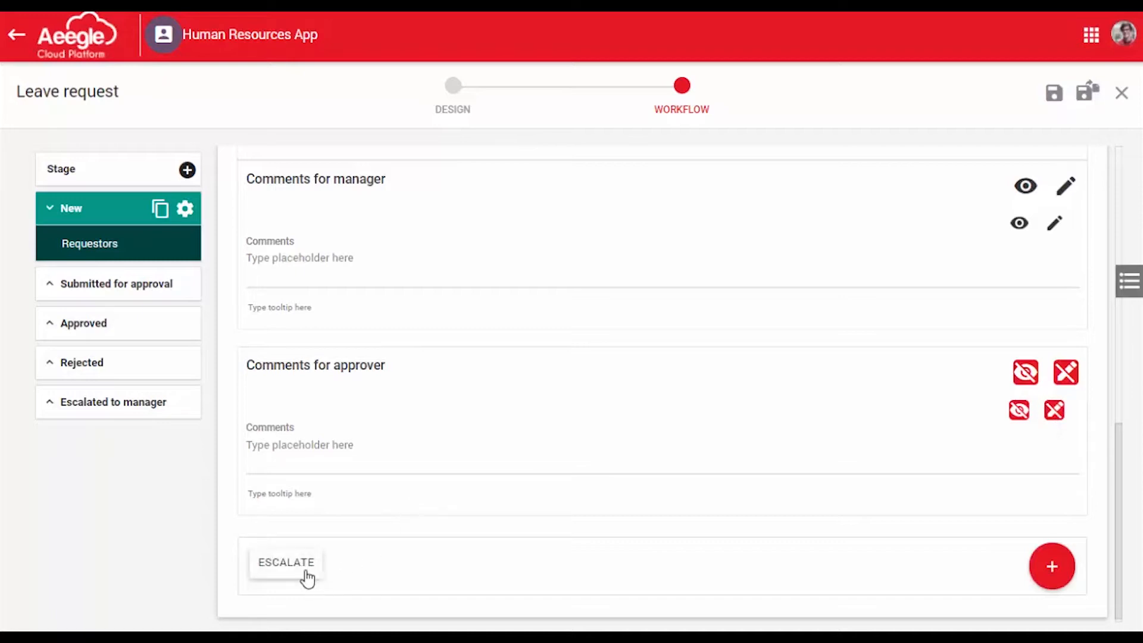
left_click(306, 575)
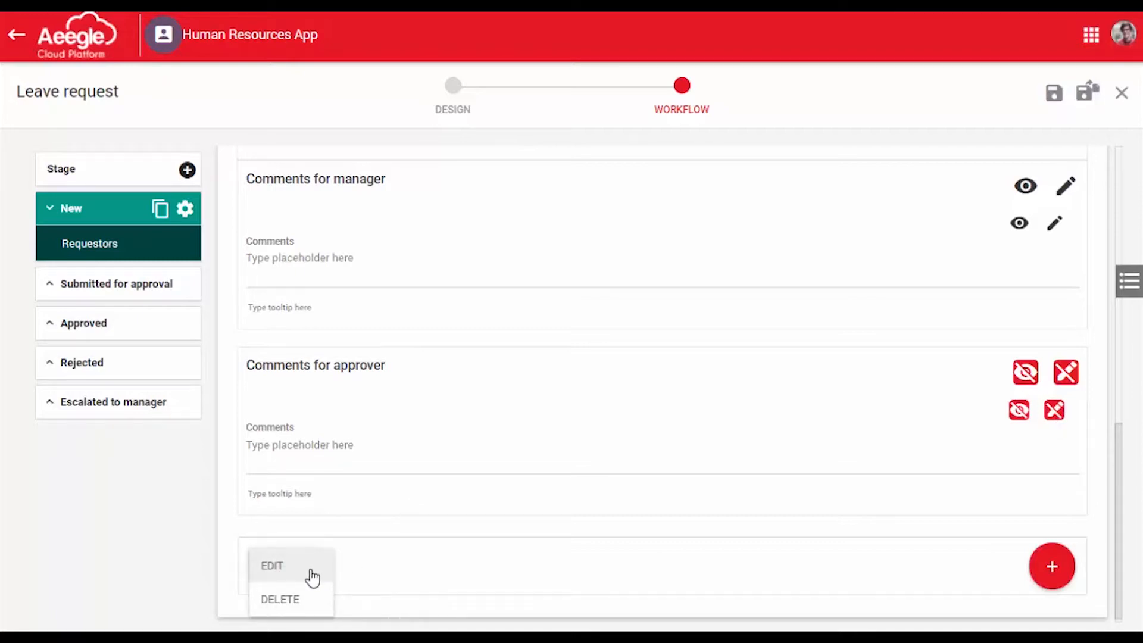
left_click(274, 565)
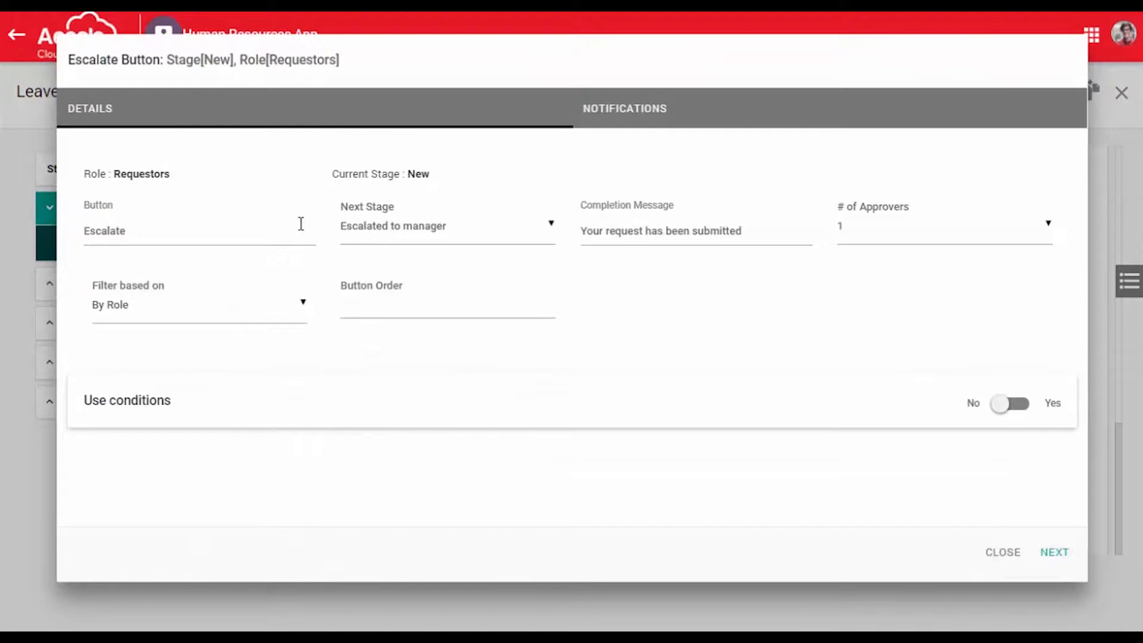
left_click(1051, 550)
left_click(1049, 554)
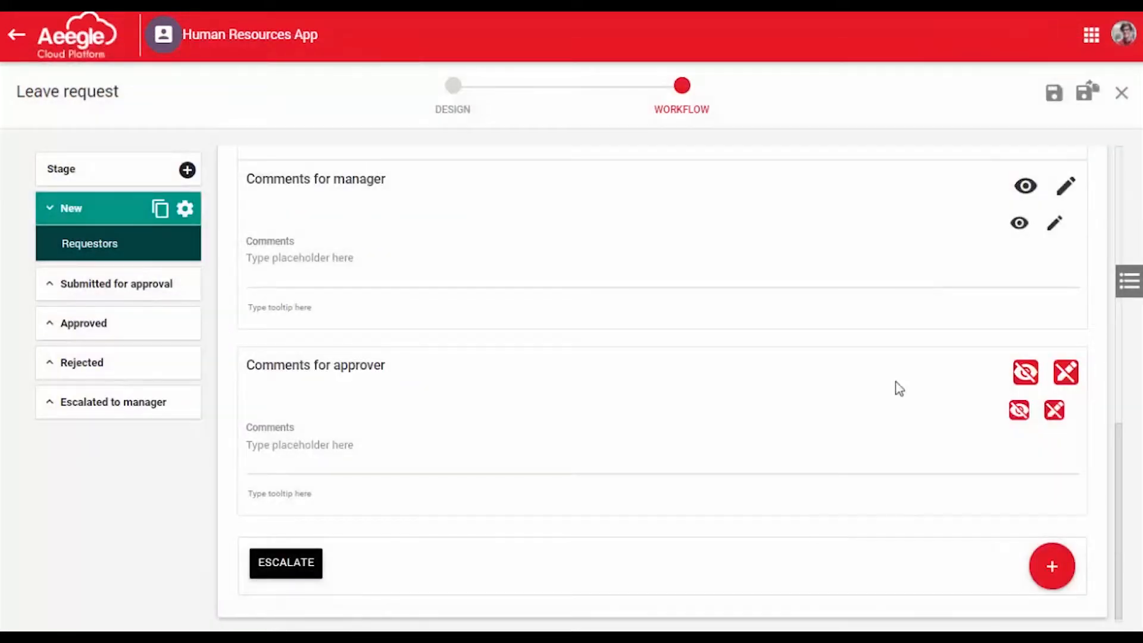
left_click(1054, 93)
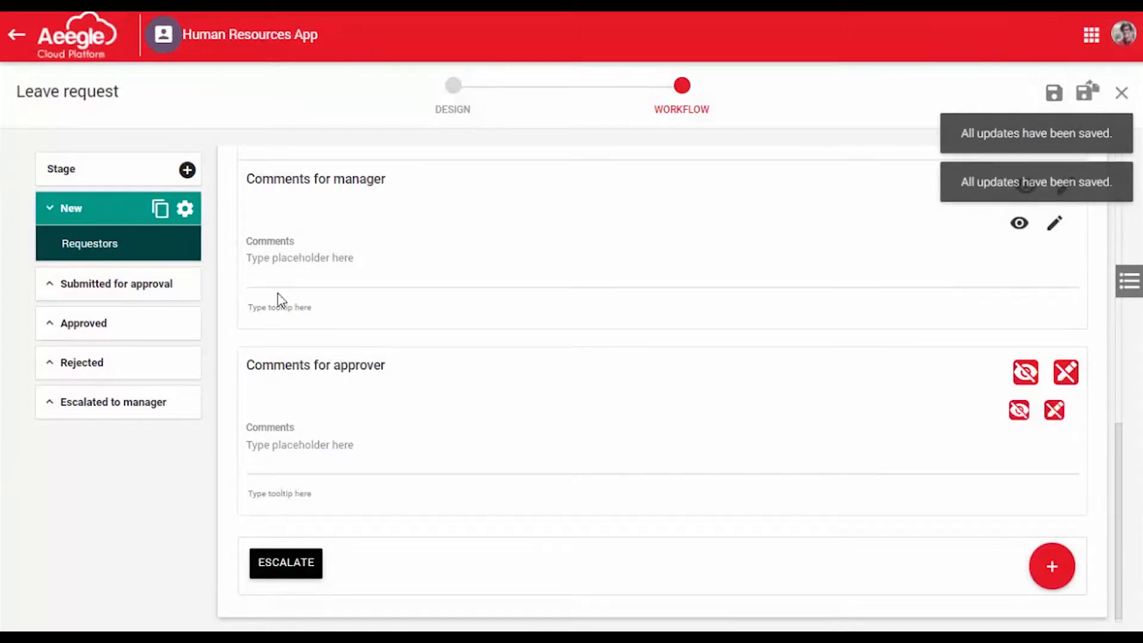
For the Managers role in the Escalated to manager stage, make the Employee and Department fields read-only
left_click(135, 416)
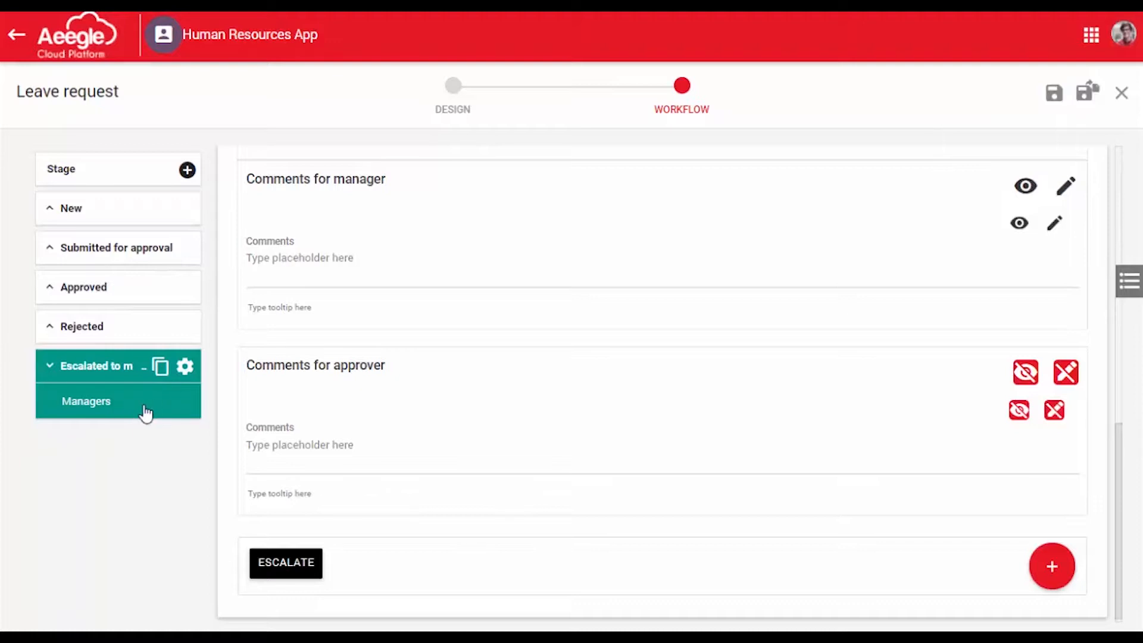
left_click(145, 412)
scroll(610, 447, "up", 4)
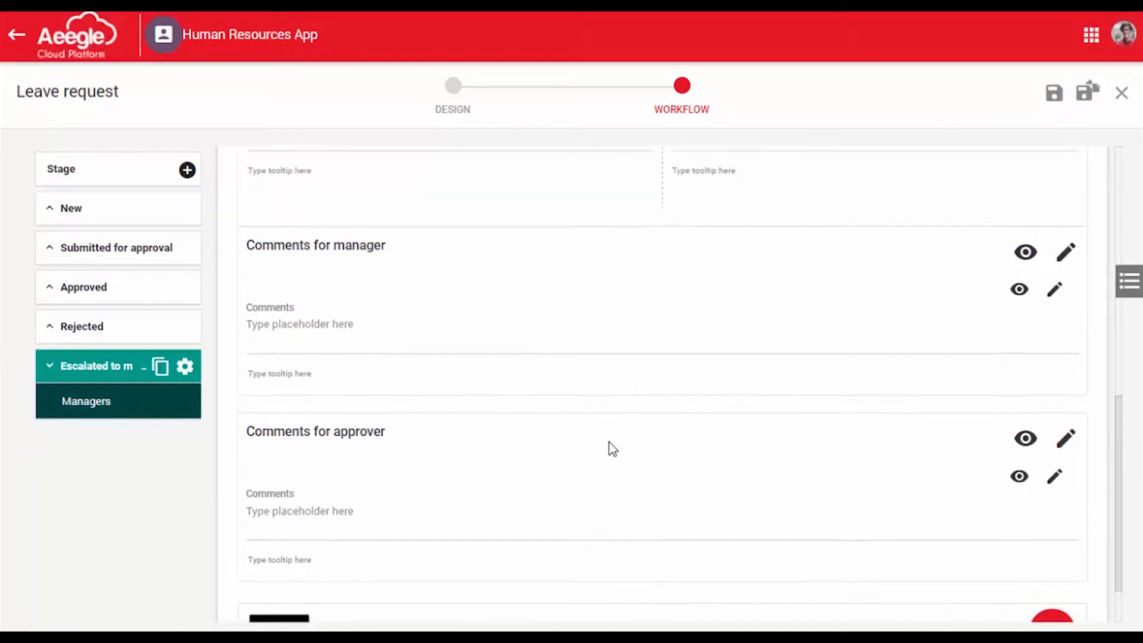
scroll(614, 455, "up", 5)
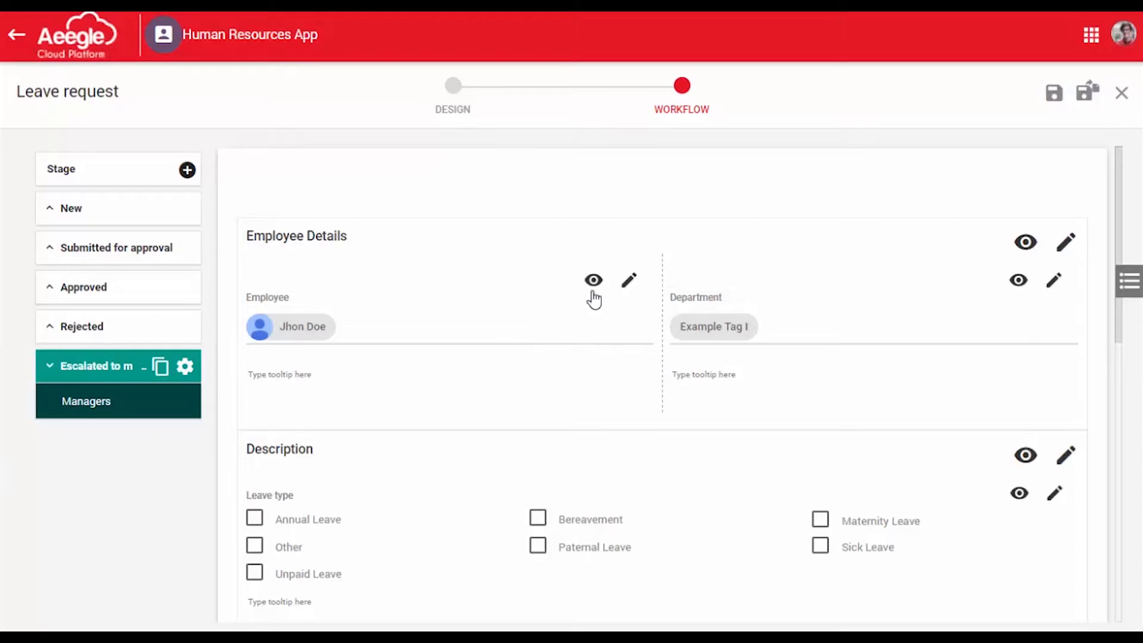
left_click(630, 282)
left_click(1056, 287)
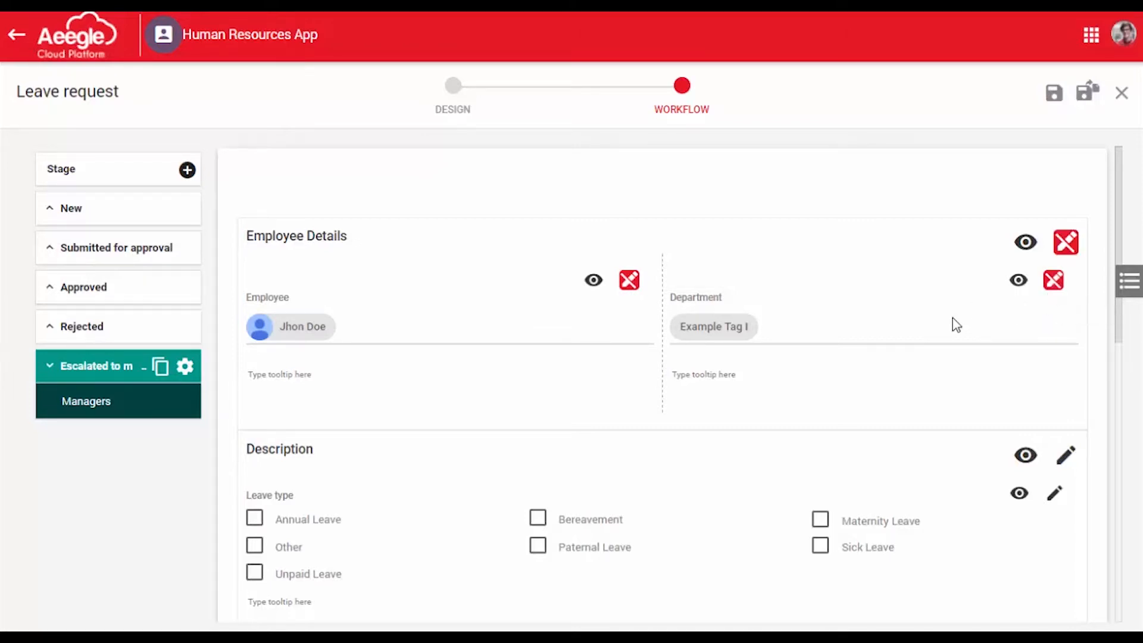
Make the Leave type field and the whole Dates section read-only for Managers in the Escalated to manager stage
scroll(948, 331, "down", 3)
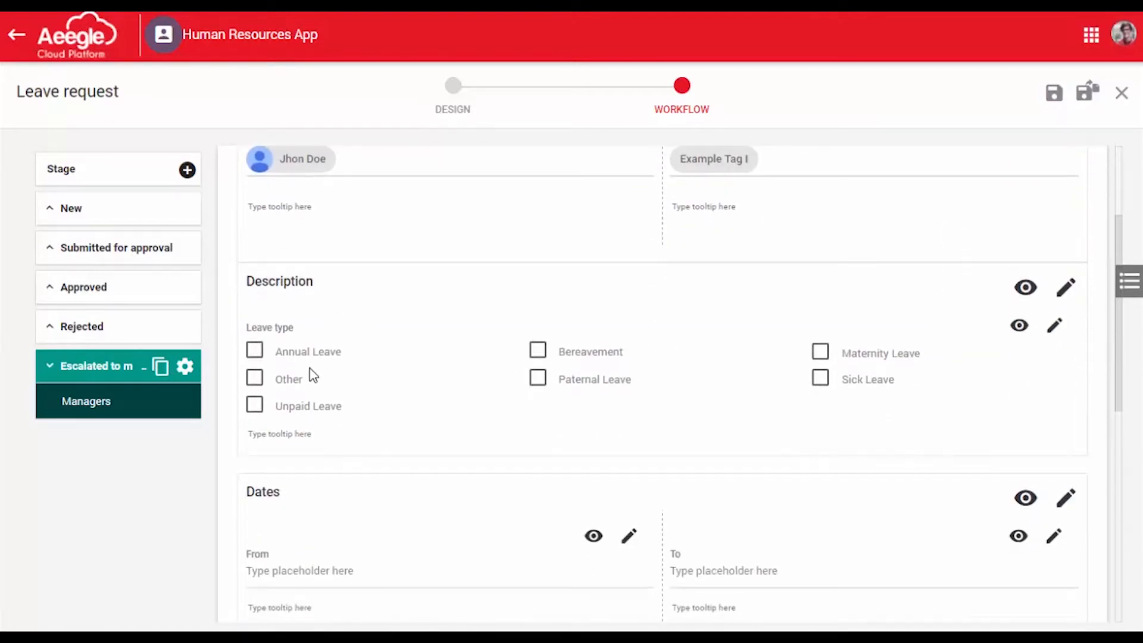
left_click(1054, 325)
scroll(804, 379, "down", 3)
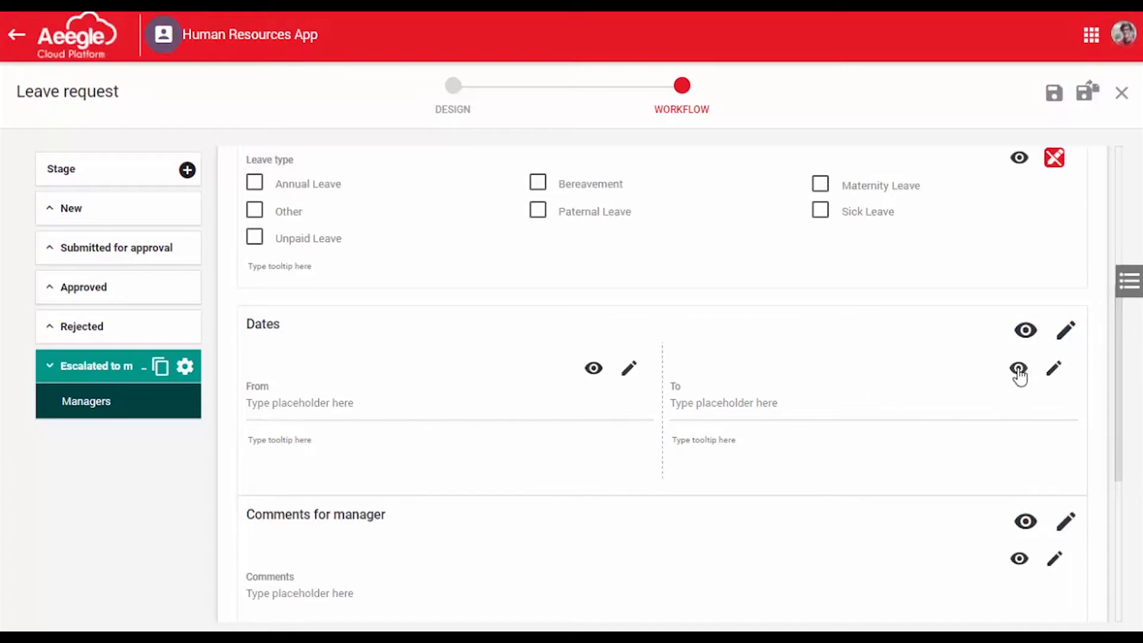
left_click(1066, 330)
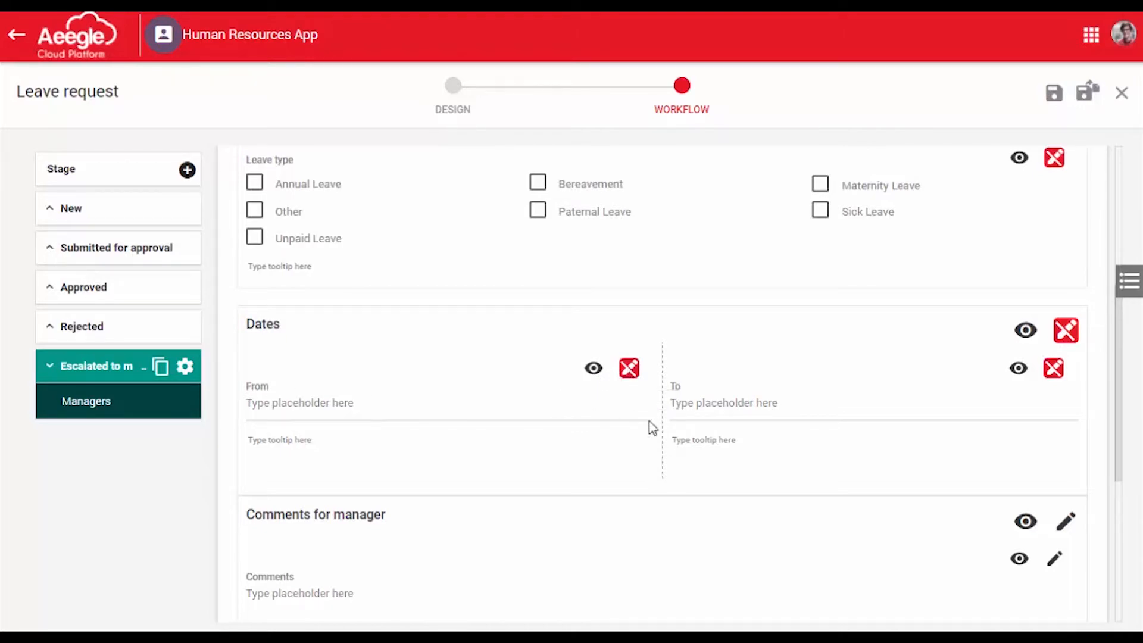
scroll(671, 444, "down", 3)
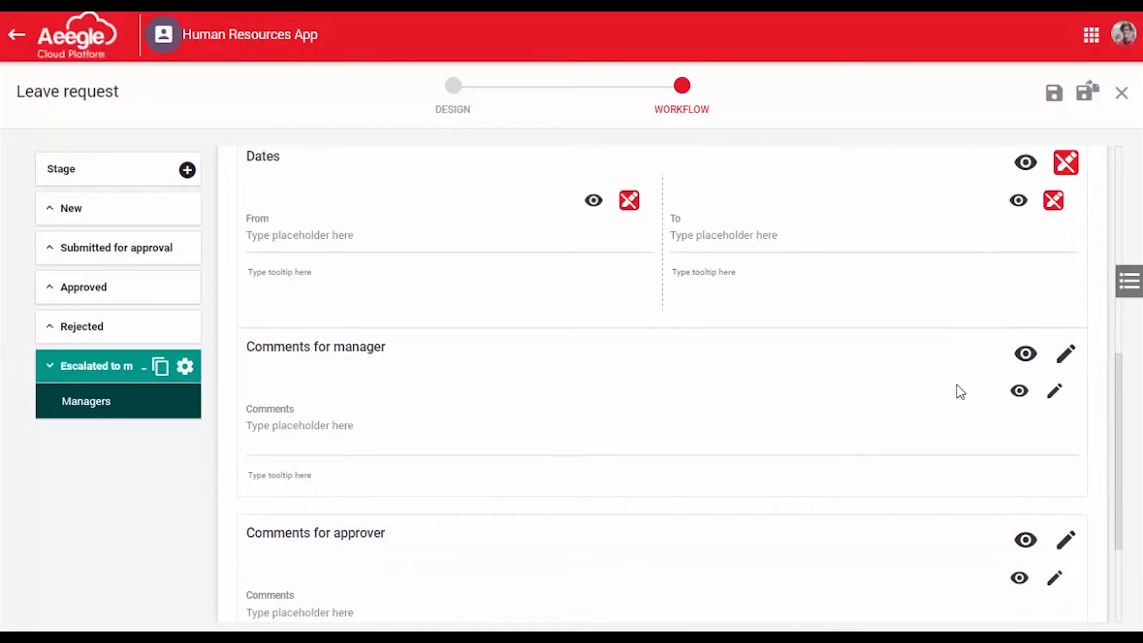
Make the Comments for manager section read-only for Managers, and go through the Submit button's details and notifications
left_click(1067, 356)
scroll(1071, 357, "down", 3)
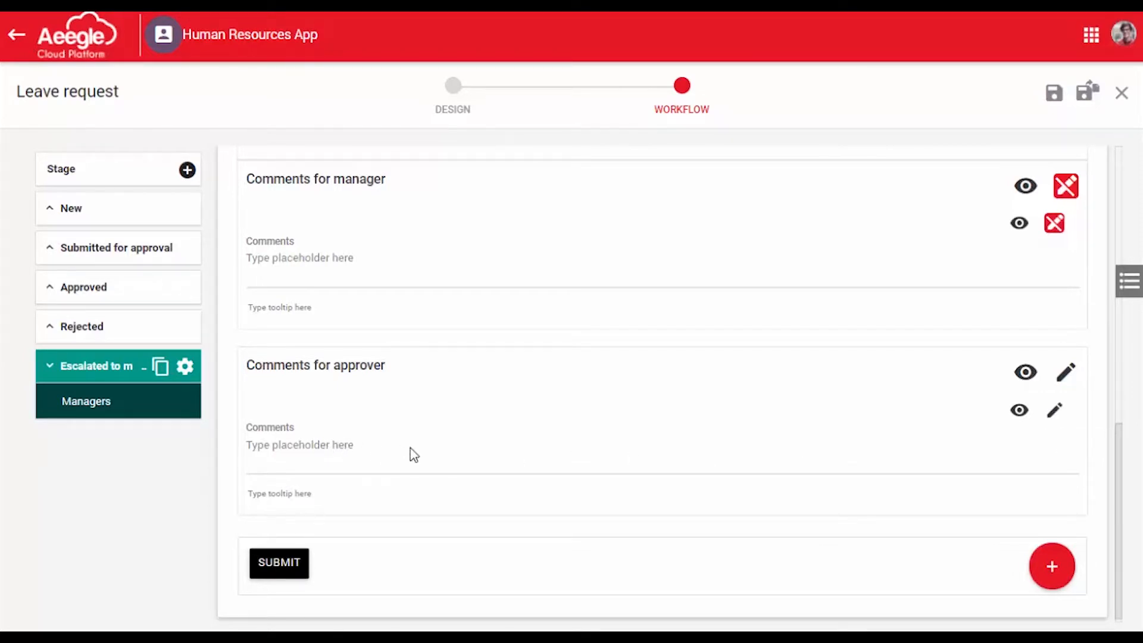
left_click(287, 575)
left_click(306, 576)
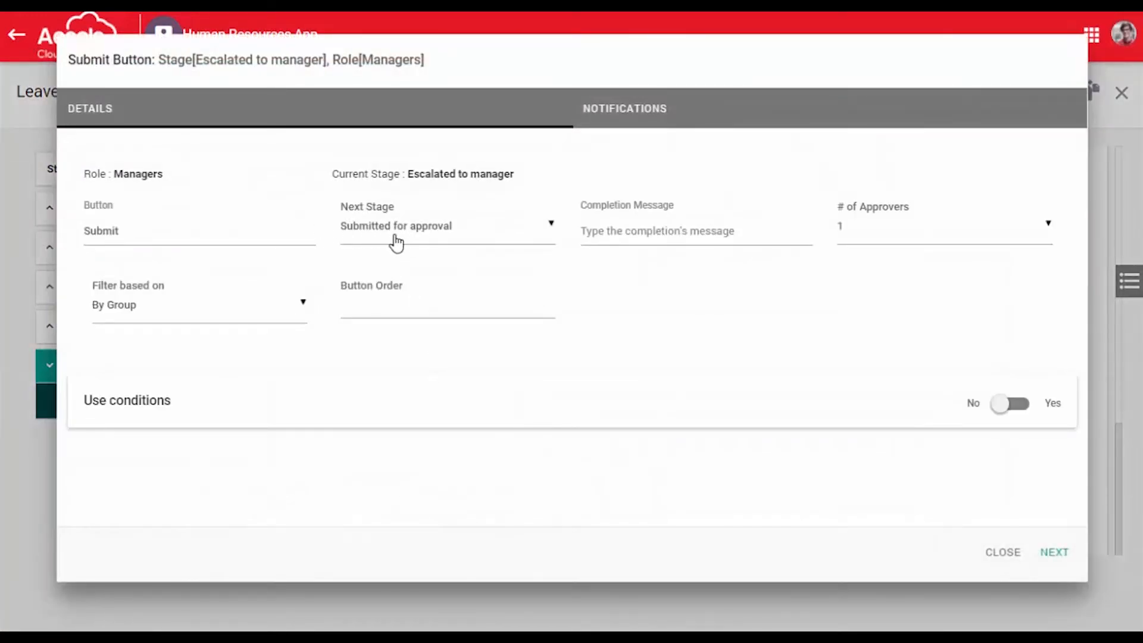
left_click(1063, 552)
left_click(1023, 556)
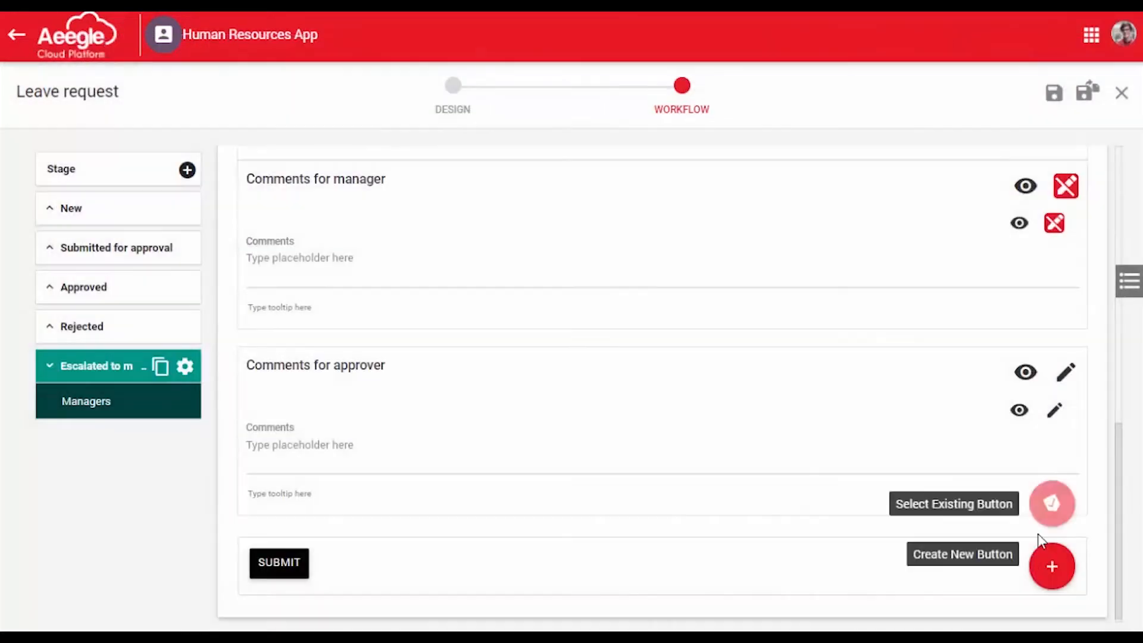
For Approvers in the Submitted for approval stage, make the Employee Details, Description and Dates sections read-only
left_click(173, 248)
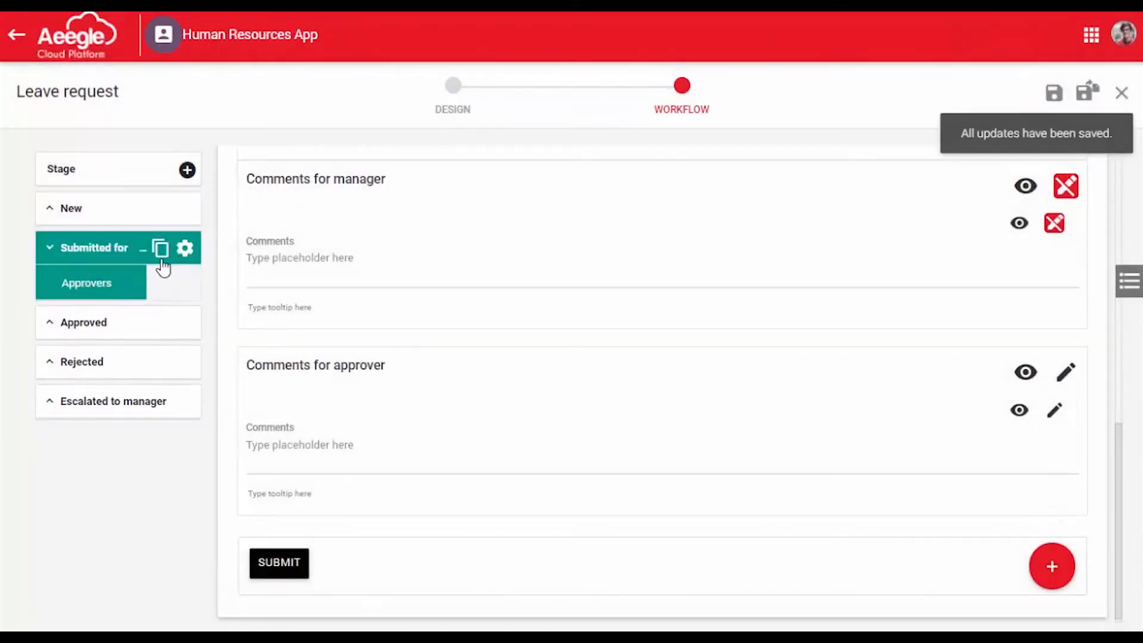
left_click(127, 288)
scroll(522, 503, "up", 10)
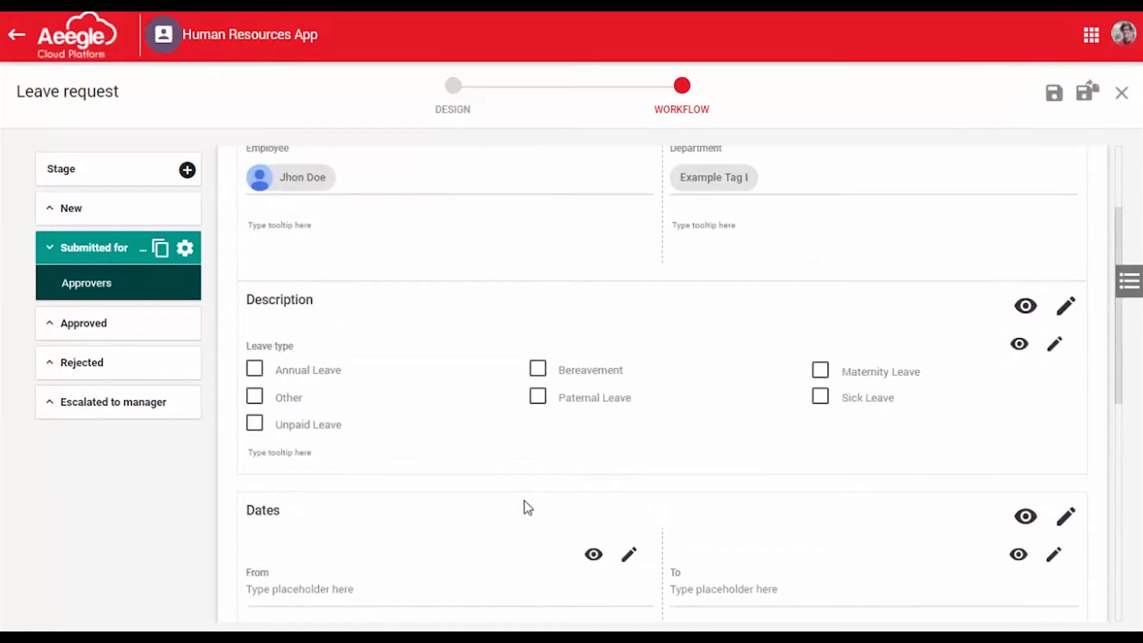
left_click(1065, 241)
left_click(1065, 455)
scroll(1072, 441, "down", 5)
left_click(1066, 330)
Make the Comments for manager and Comments for approver sections read-only for Approvers in the Submitted for approval stage
scroll(1072, 357, "down", 3)
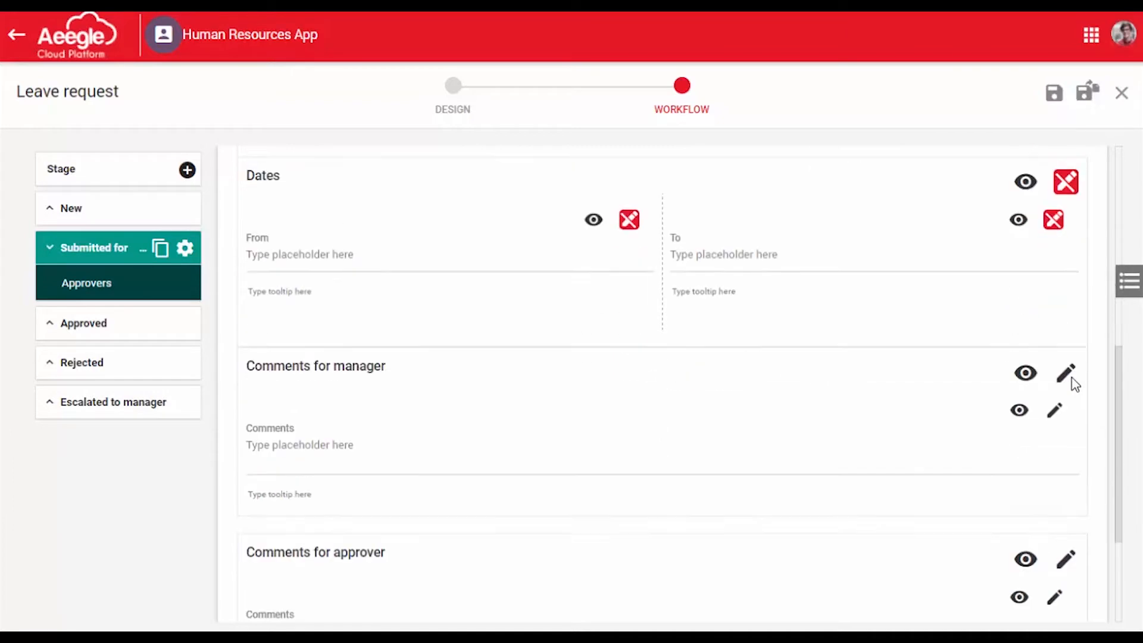
left_click(1065, 356)
scroll(1065, 357, "down", 3)
left_click(1065, 367)
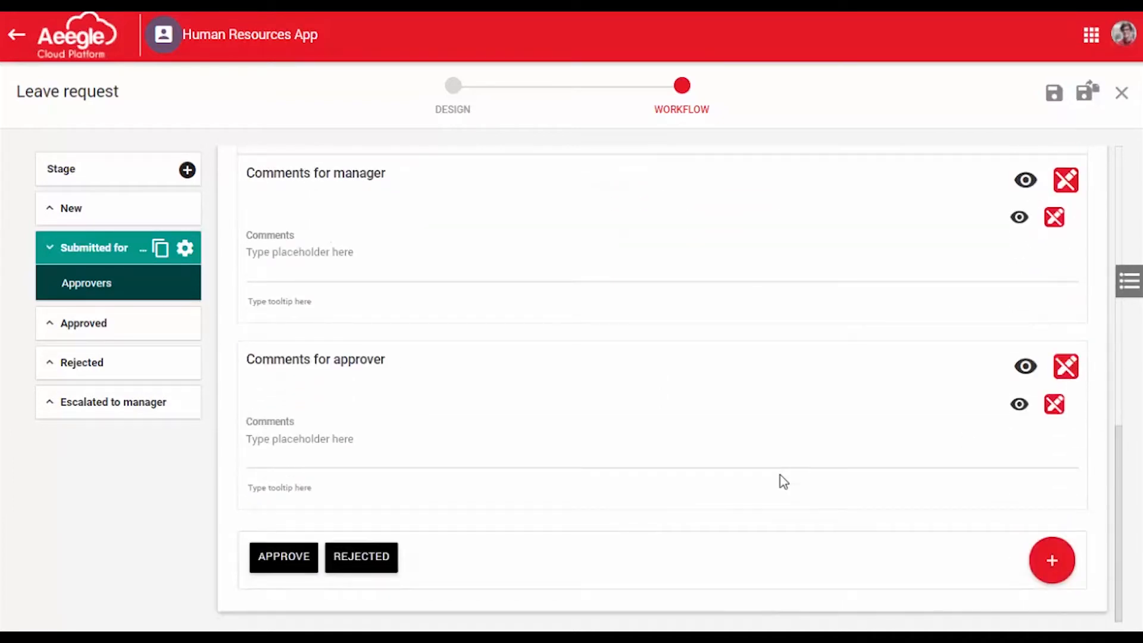
Review the Approvers' form down to its Approve and Rejected buttons, and save and close the workflow
scroll(771, 506, "up", 5)
scroll(768, 503, "down", 5)
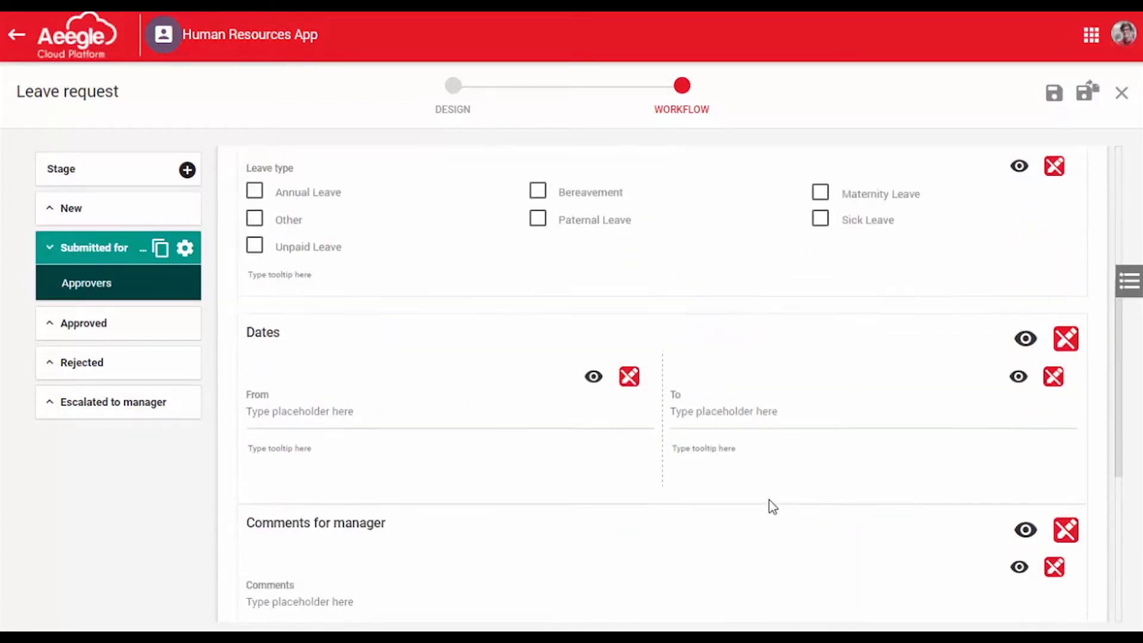
scroll(765, 500, "up", 5)
scroll(765, 500, "down", 5)
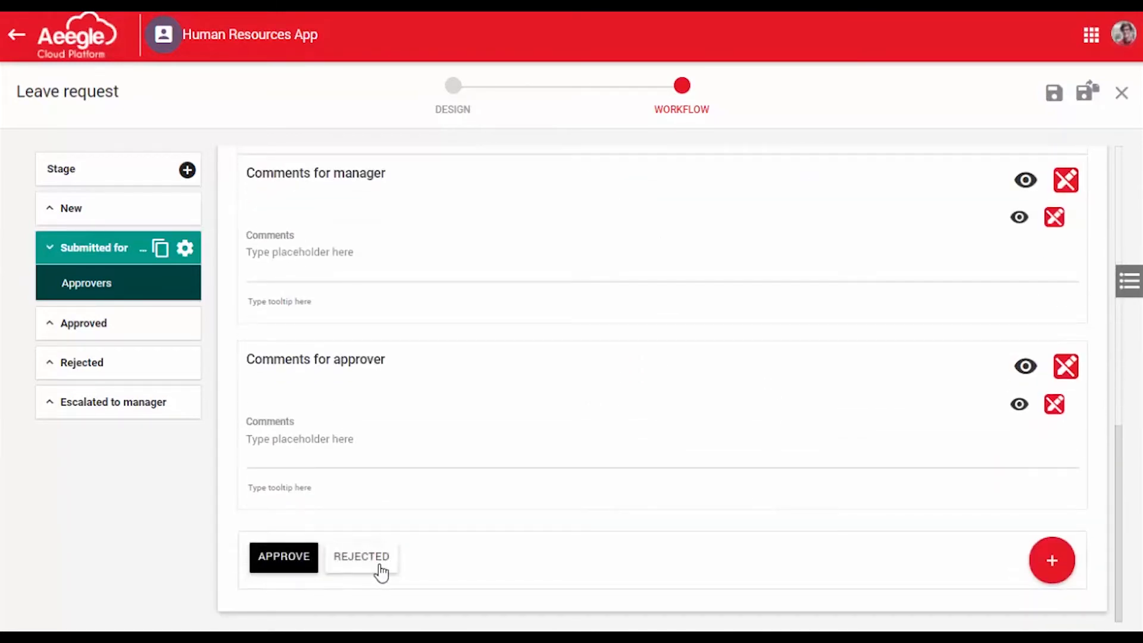
scroll(701, 556, "up", 5)
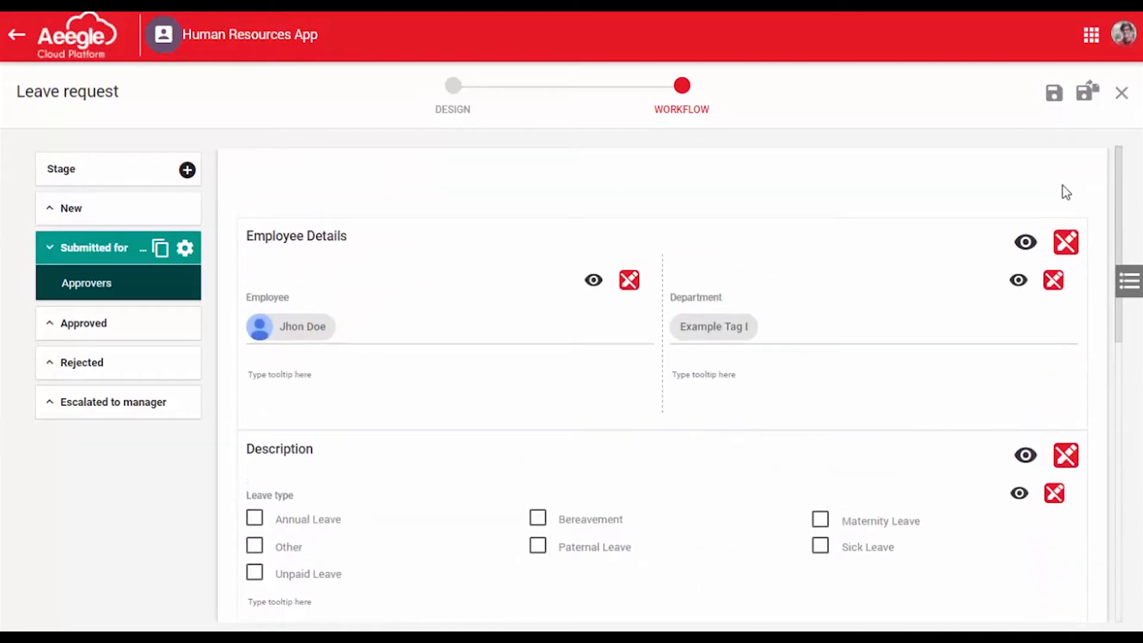
scroll(752, 411, "down", 5)
scroll(761, 422, "up", 5)
left_click(1087, 93)
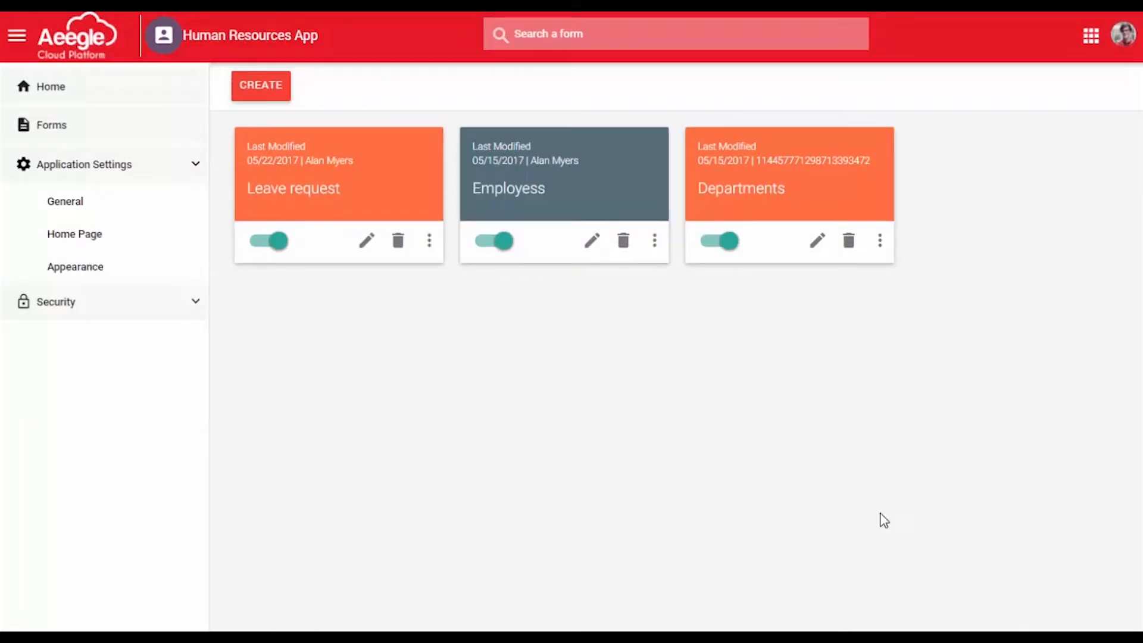
Go to the Human Resources App's home page, create a new Leave request record and look over its form
left_click(77, 100)
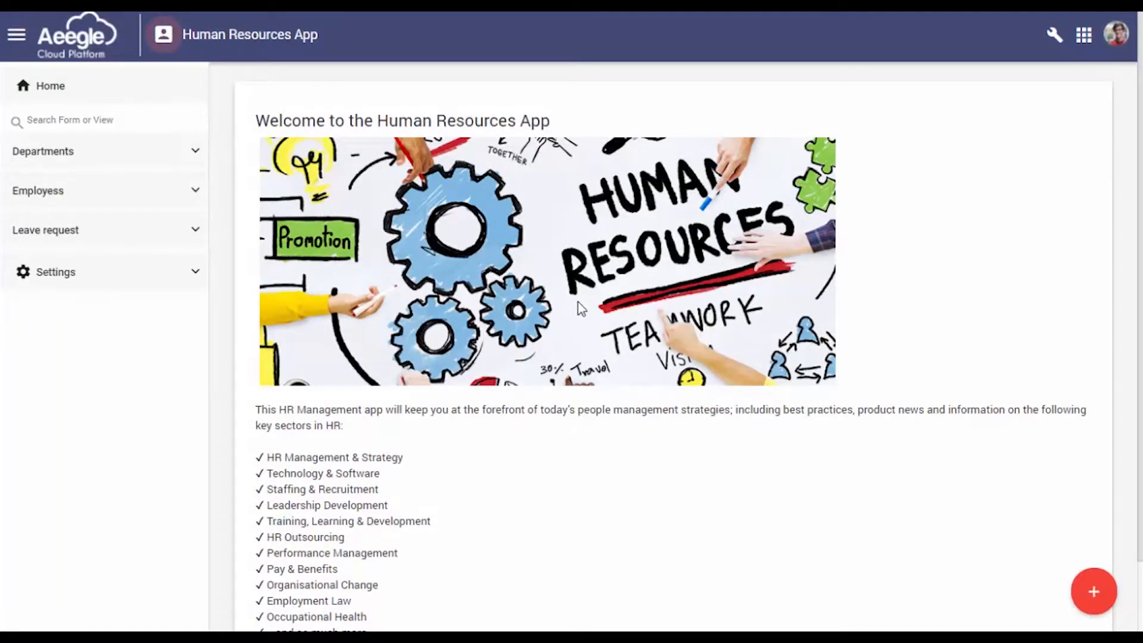
left_click(1093, 591)
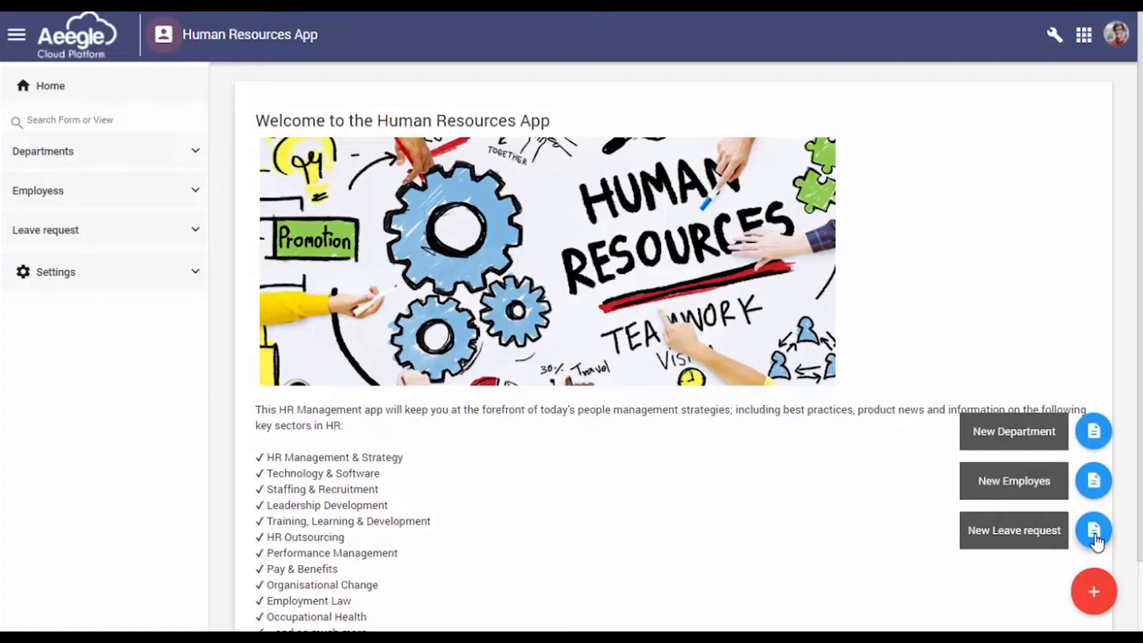
left_click(1094, 531)
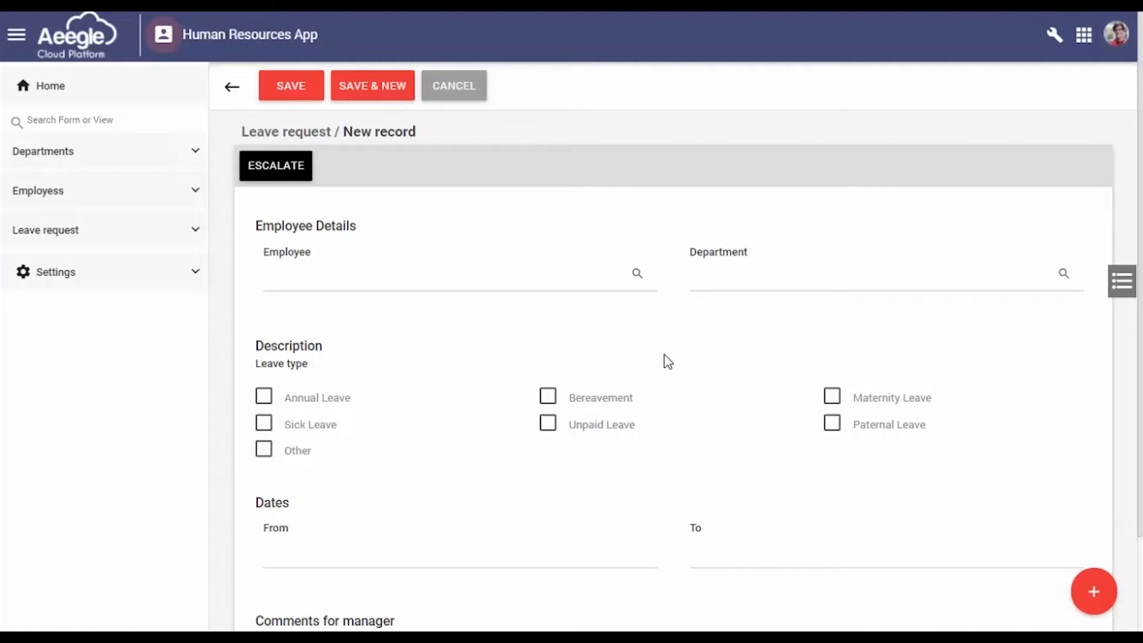
scroll(668, 362, "down", 1)
scroll(663, 364, "up", 1)
Search for the employee by first name and assign that person to the Employee field
left_click(635, 275)
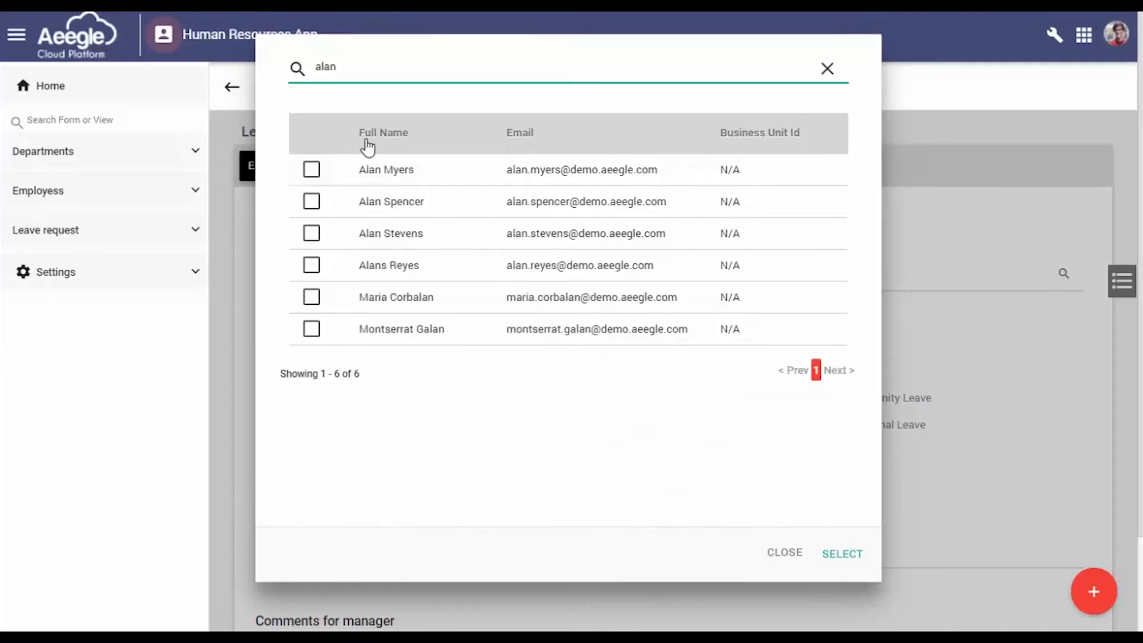
left_click(311, 170)
left_click(842, 554)
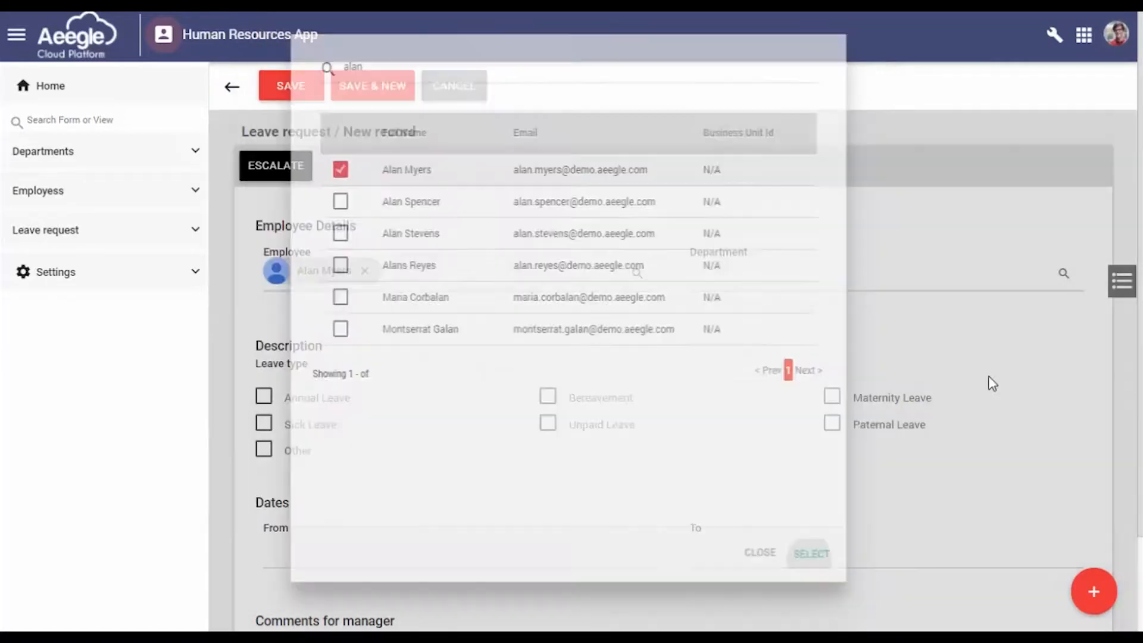
Set the request's department to Sales and its leave type to Annual Leave
left_click(1064, 273)
left_click(292, 169)
left_click(294, 202)
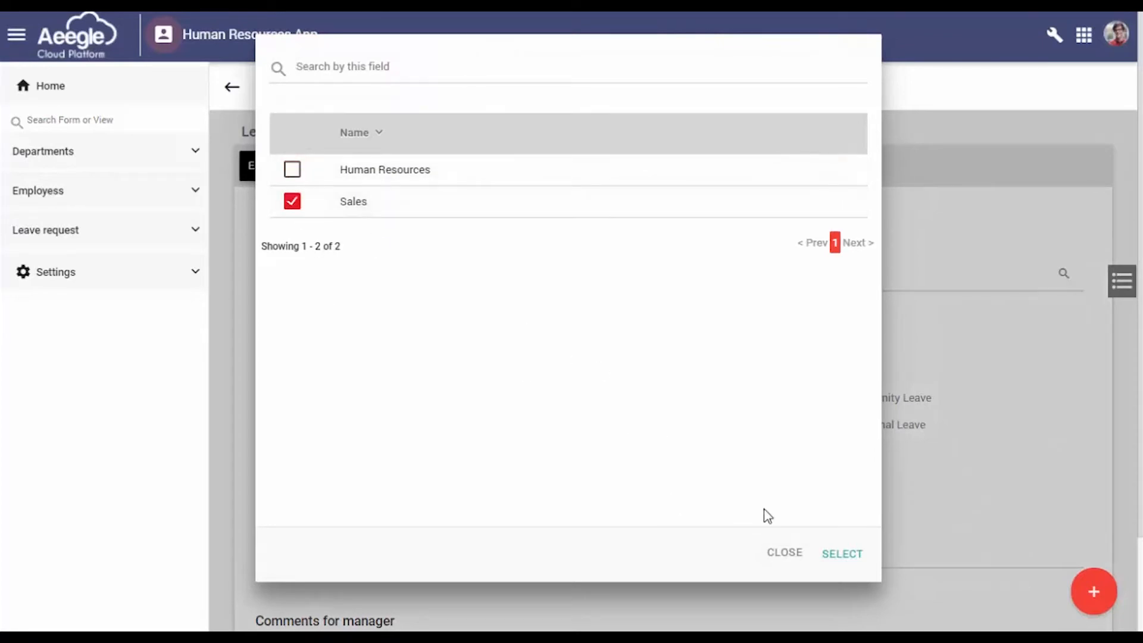
left_click(833, 553)
left_click(299, 399)
Set the leave's From date to 06/01/2017
scroll(421, 473, "down", 2)
left_click(398, 474)
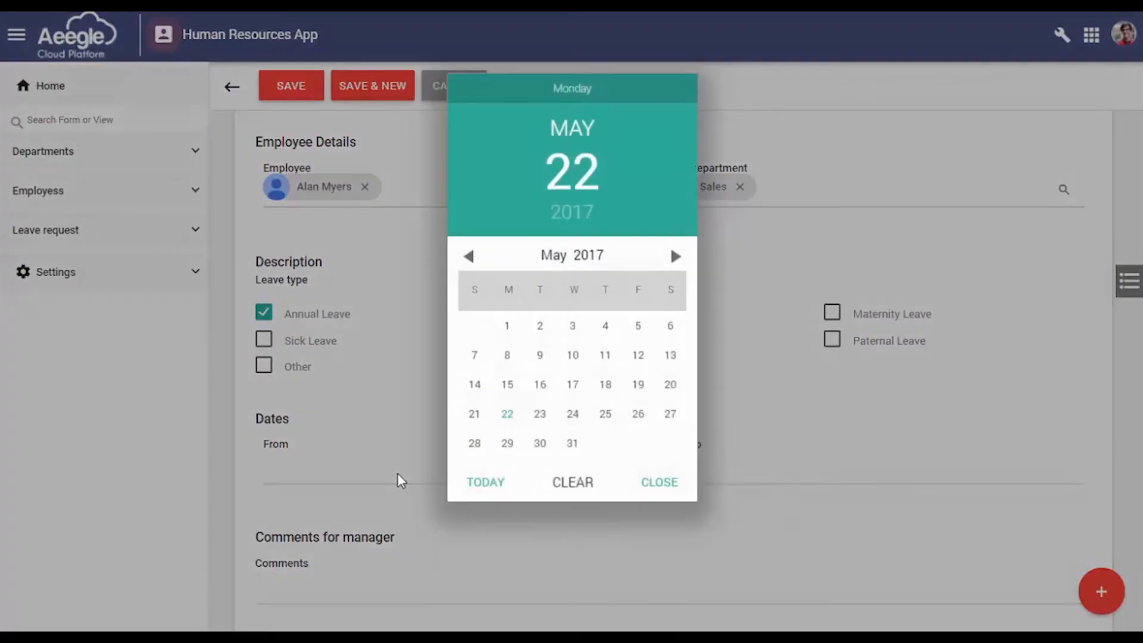
left_click(506, 325)
left_click(672, 257)
left_click(604, 326)
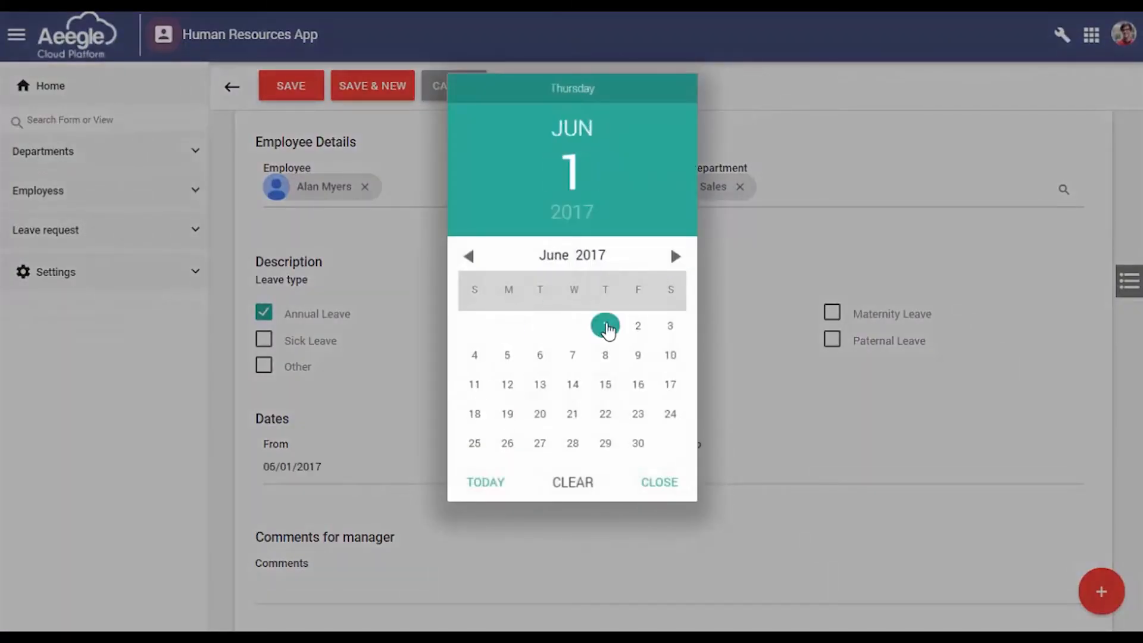
left_click(646, 481)
Set the leave's To date to 06/15/2017
left_click(729, 489)
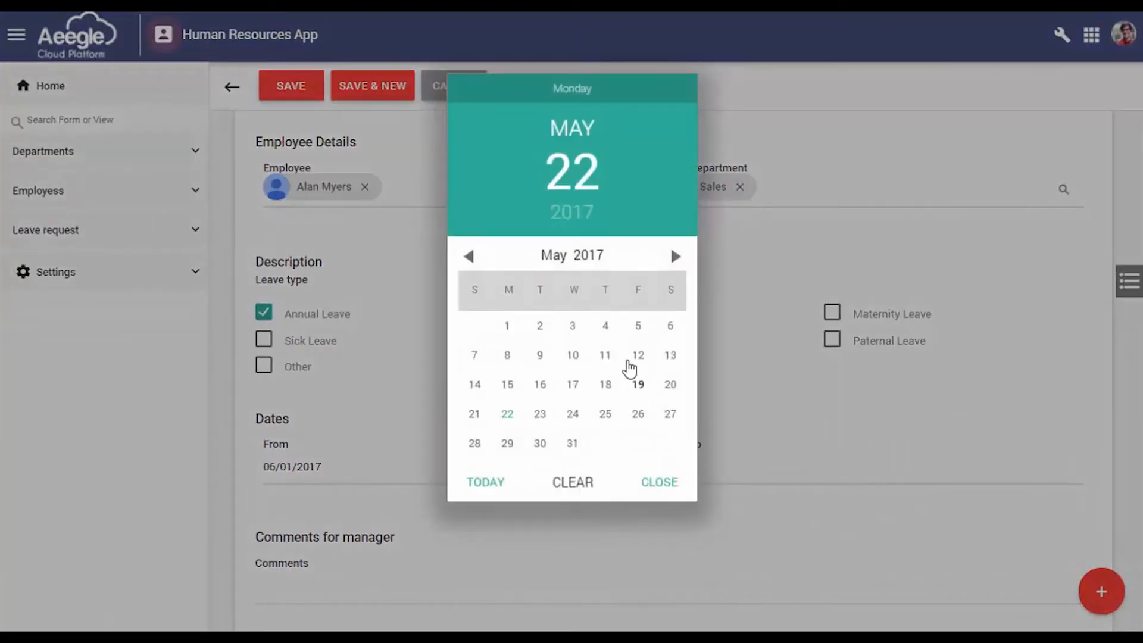
left_click(675, 256)
left_click(606, 386)
left_click(661, 484)
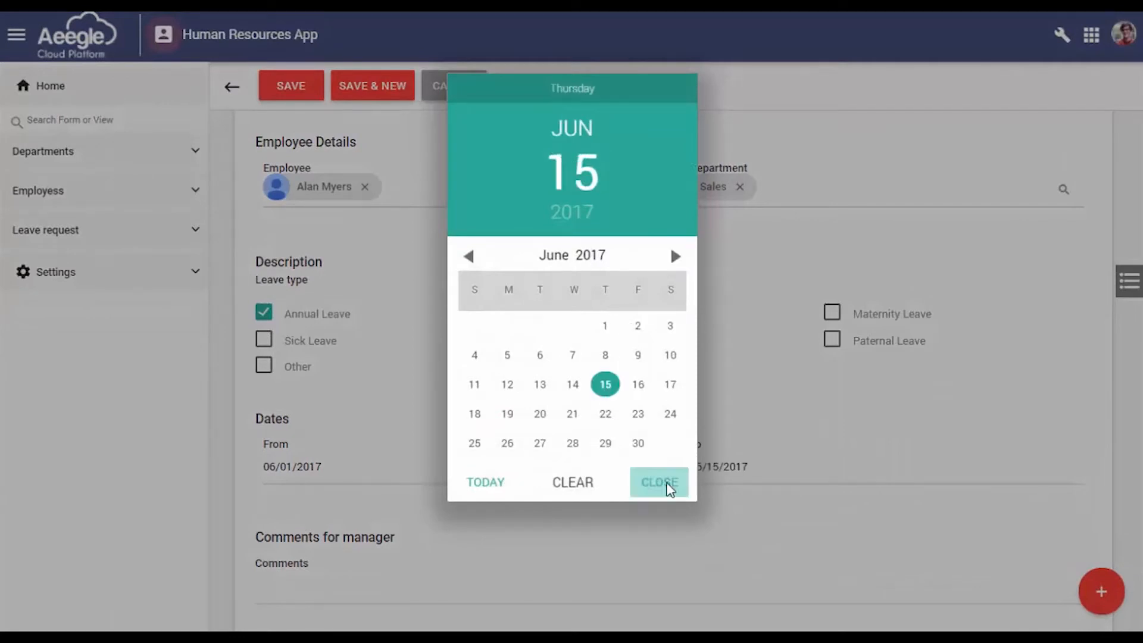
Enter "Please review and approve my annual vacations" as the comment for the manager
scroll(467, 541, "down", 1)
left_click(419, 529)
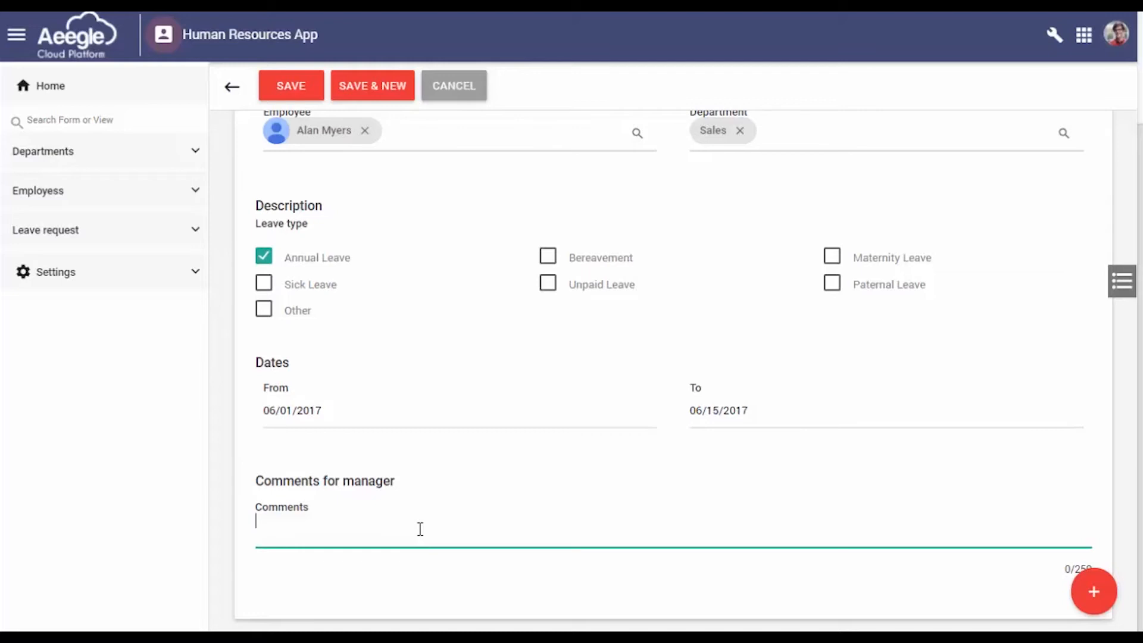
type("ase review and approve my")
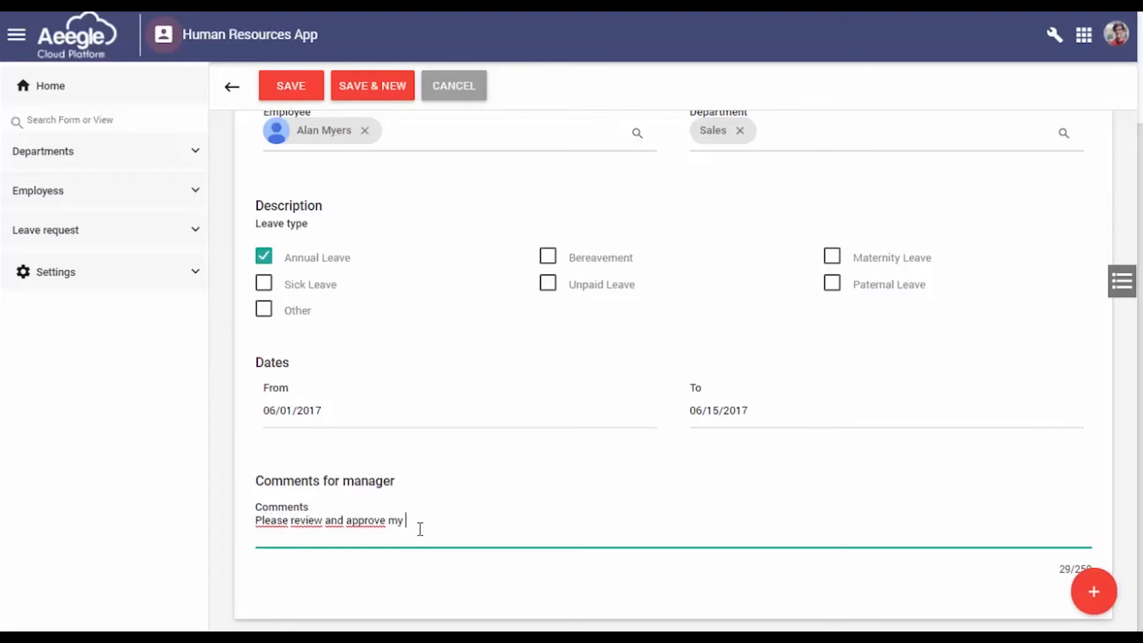
type(" annual vacations")
Escalate the leave request to the Europe group and check the stage of the submitted record
scroll(443, 517, "up", 3)
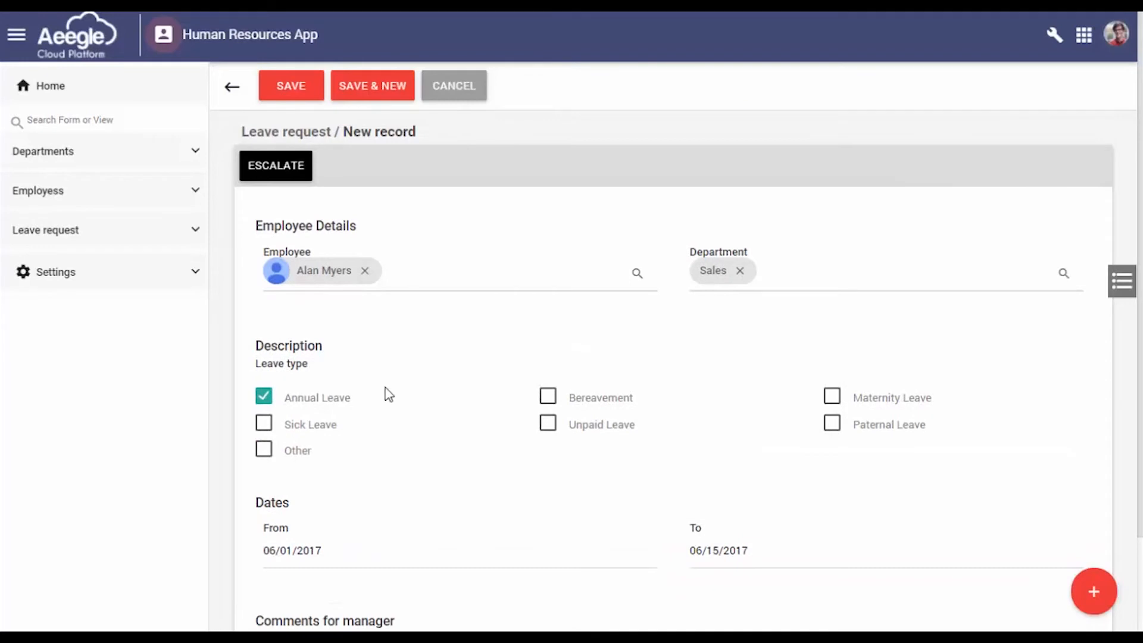
left_click(281, 179)
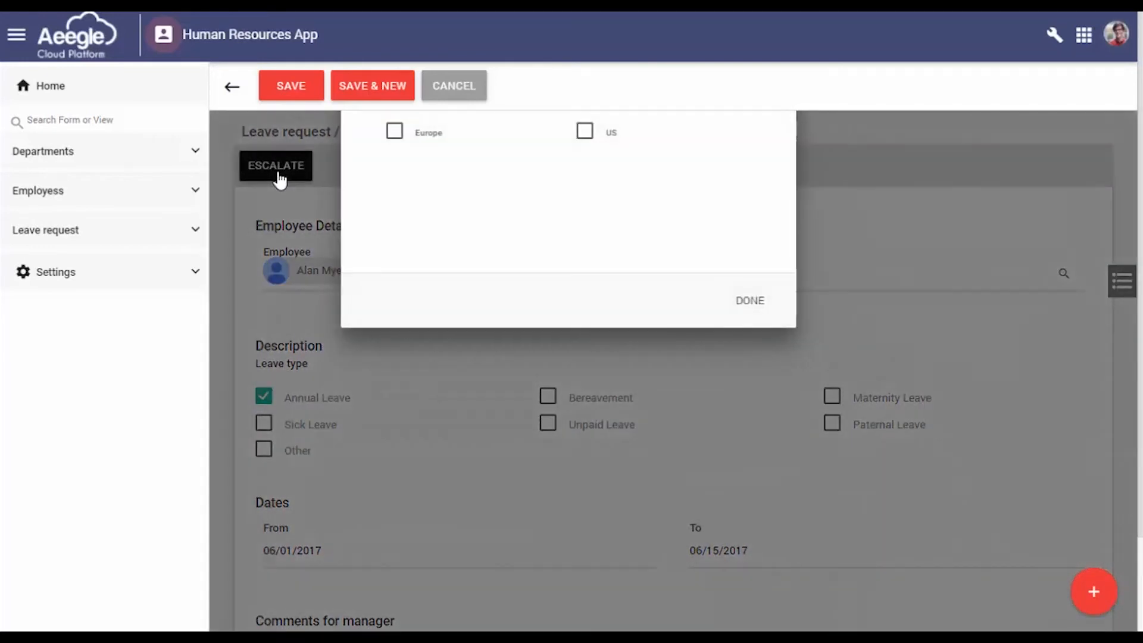
left_click(394, 130)
left_click(755, 297)
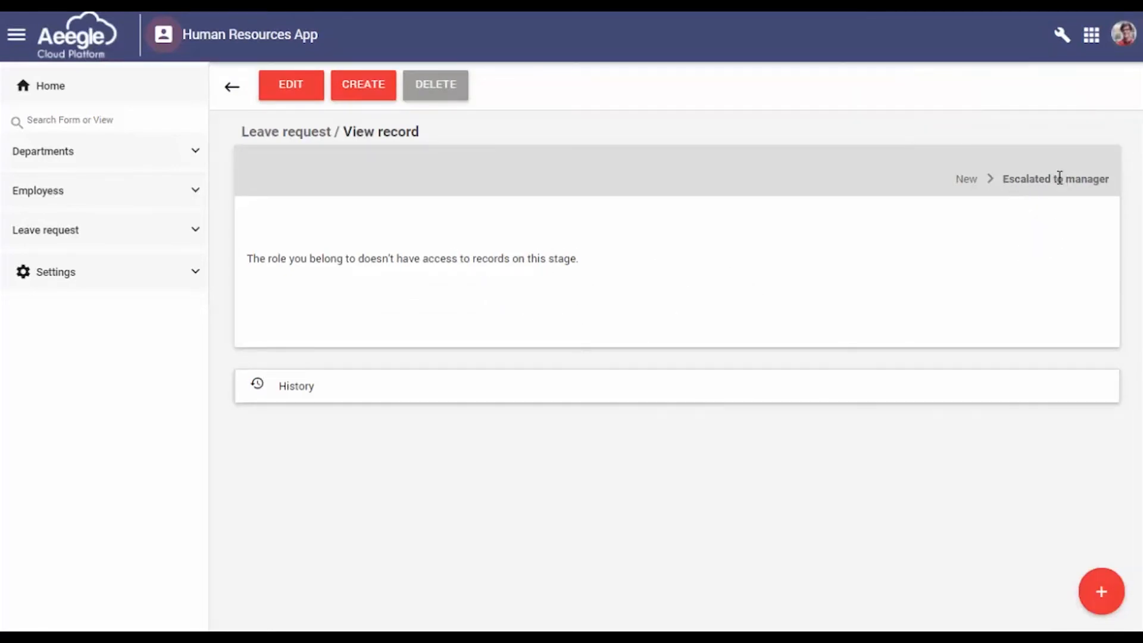
left_click_drag(1013, 178, 1107, 182)
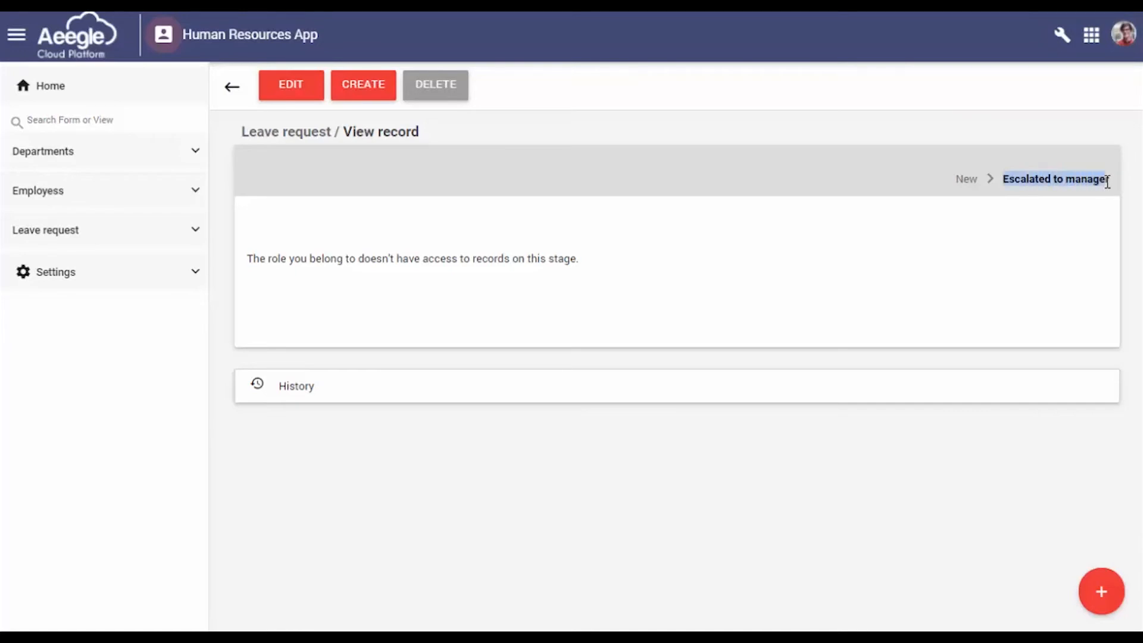
left_click(824, 303)
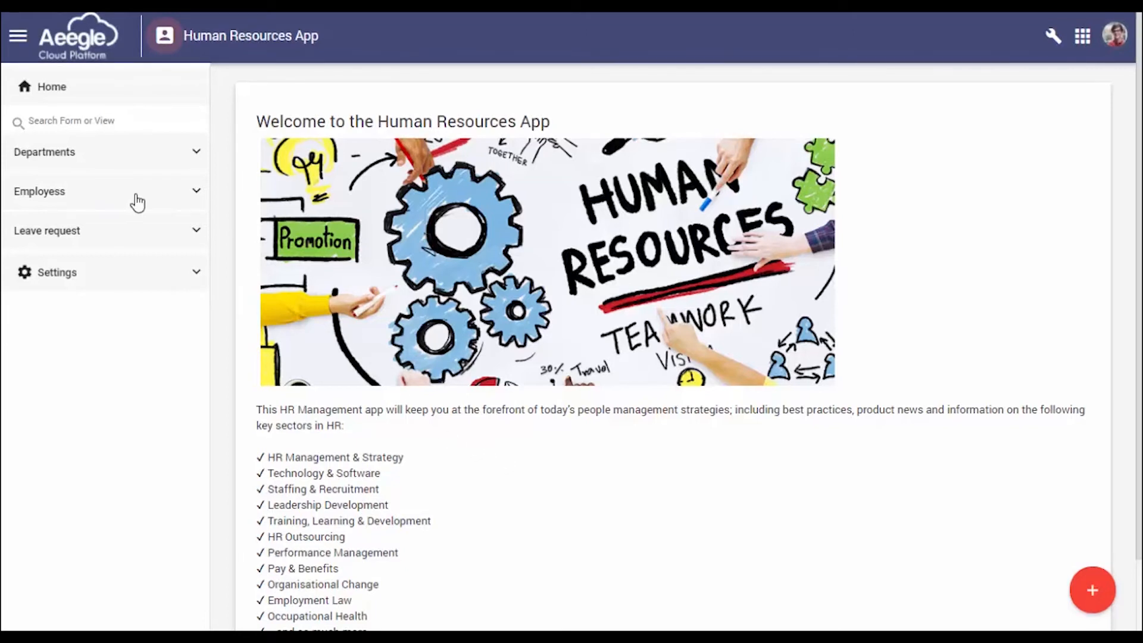
List all Leave request records, view the most recent one and check its workflow stage
left_click(112, 241)
left_click(103, 270)
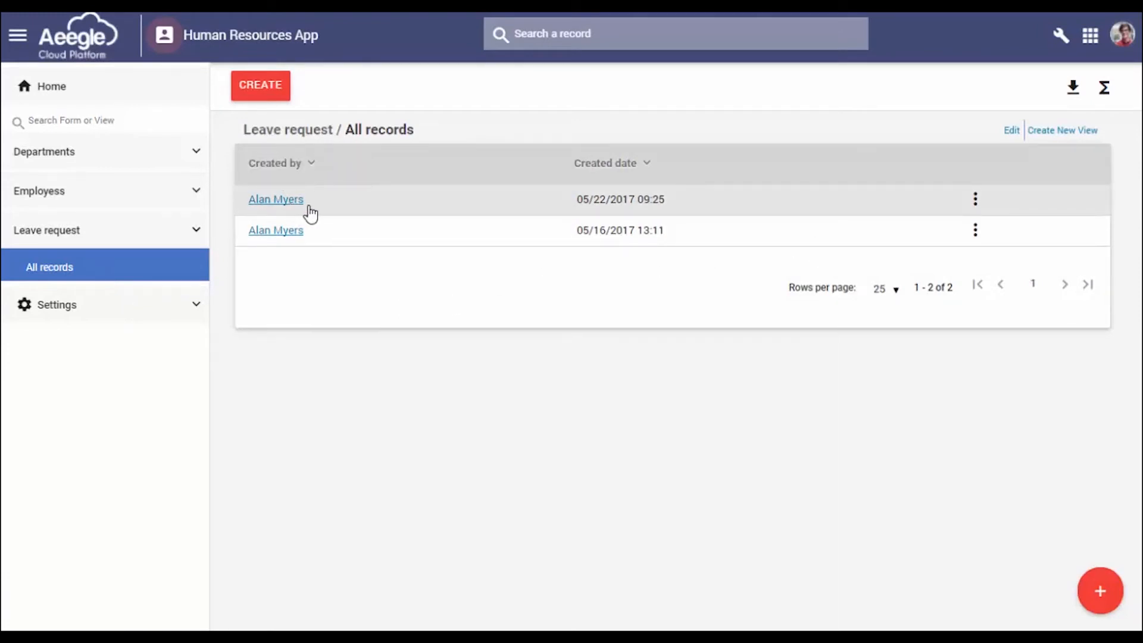
left_click(975, 200)
left_click(1017, 217)
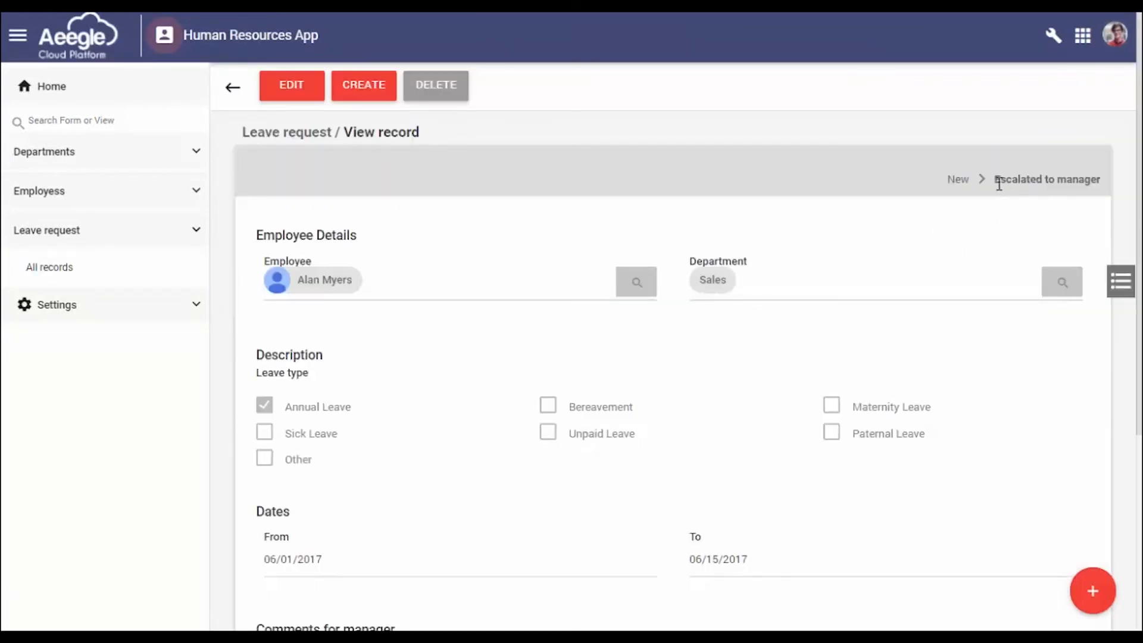
left_click_drag(996, 180, 1100, 177)
left_click(1045, 194)
left_click_drag(1020, 182, 1058, 182)
left_click(962, 225)
Examine the record's employee details, leave type, dates and both comments sections for which fields can be edited
left_click(1117, 285)
left_click(678, 322)
scroll(343, 402, "down", 2)
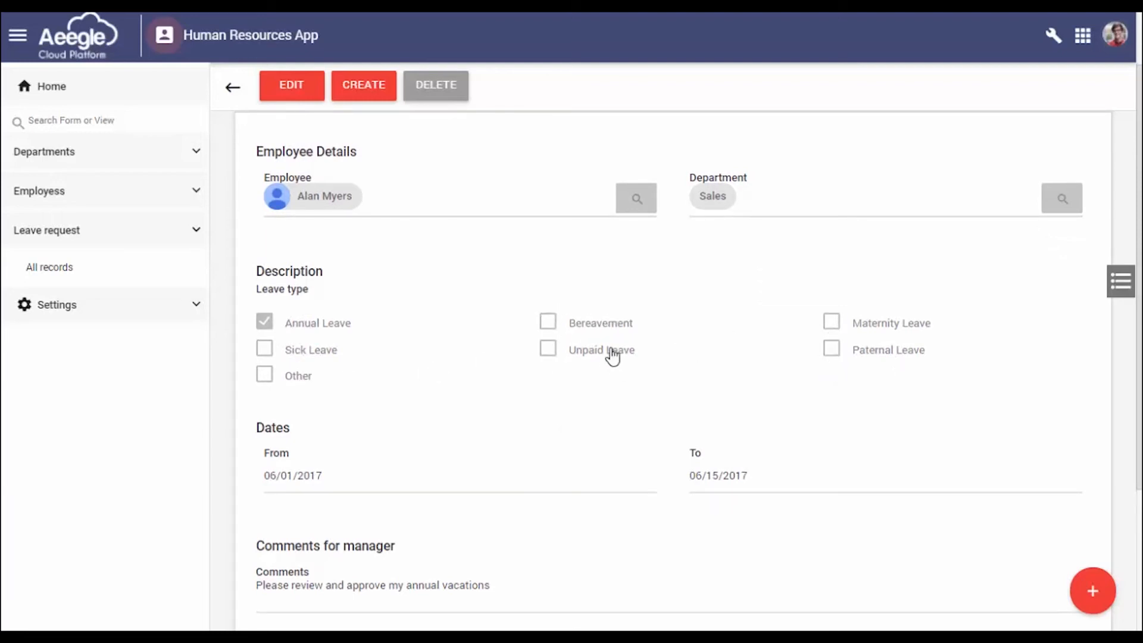
scroll(612, 356, "down", 3)
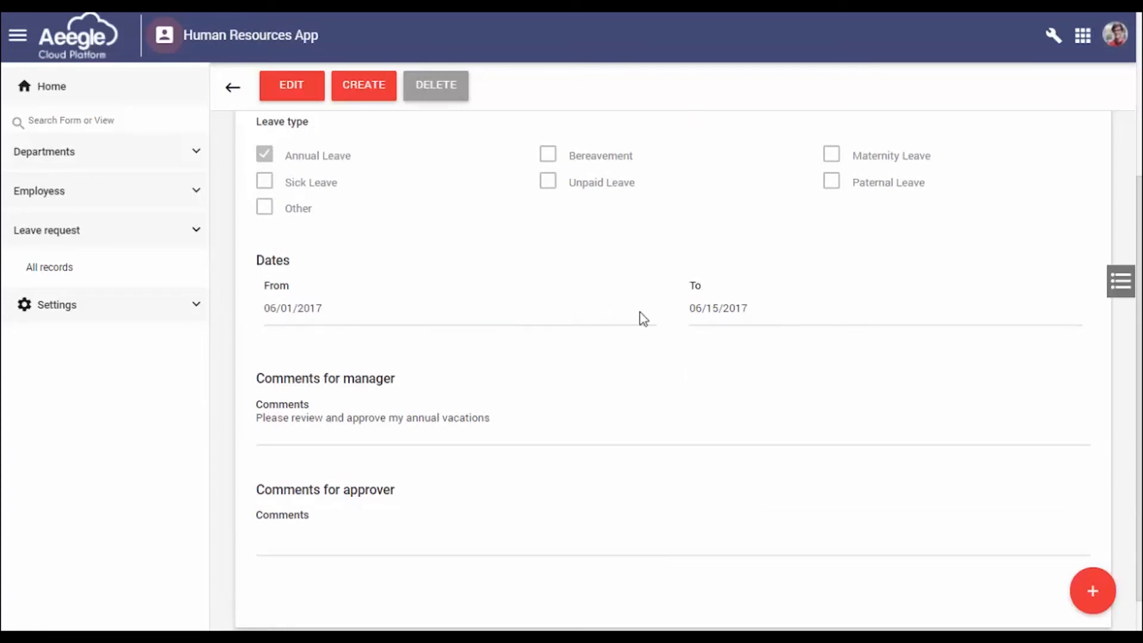
left_click(461, 416)
scroll(515, 424, "down", 1)
left_click(507, 338, "shift")
left_click(452, 342)
left_click(467, 337)
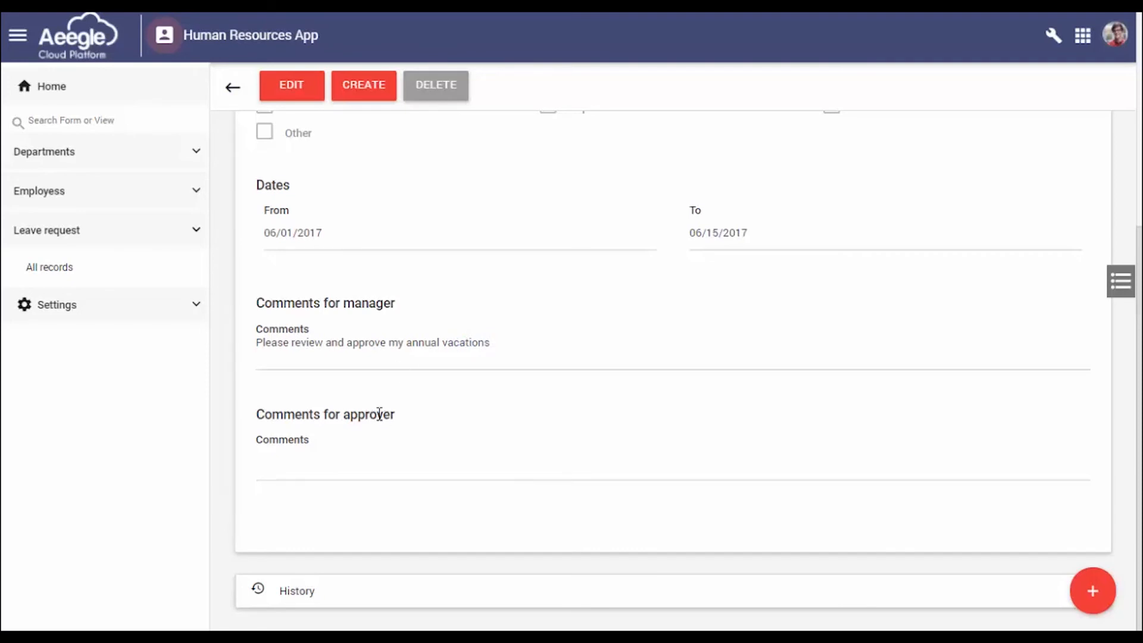
left_click(349, 468)
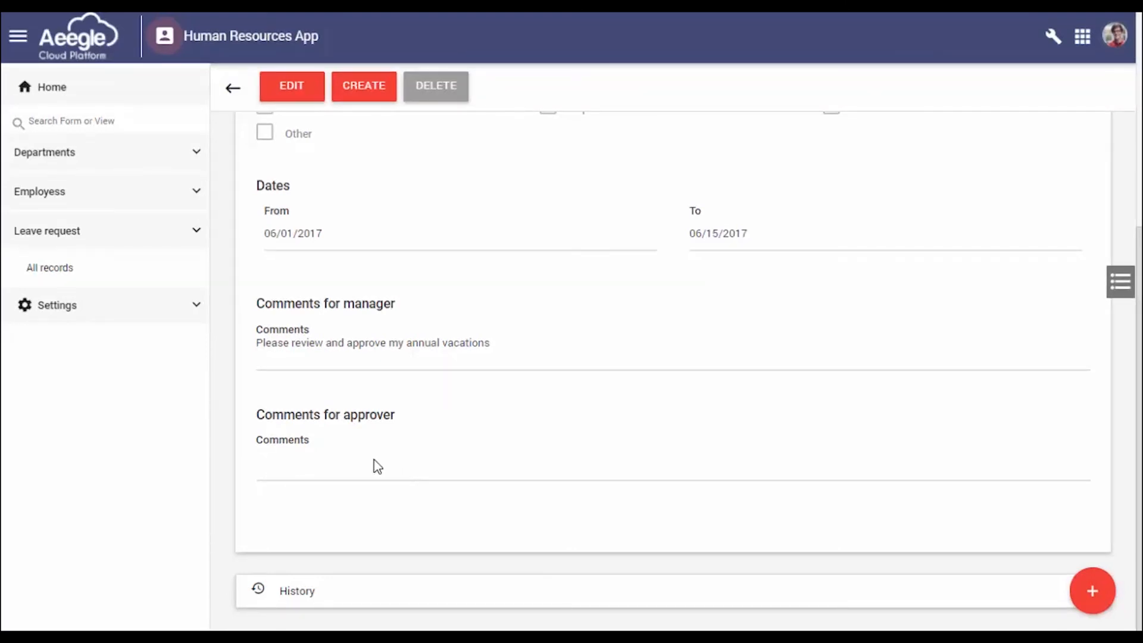
Open the leave request record for editing and check which of its fields can be changed at this stage
left_click(305, 90)
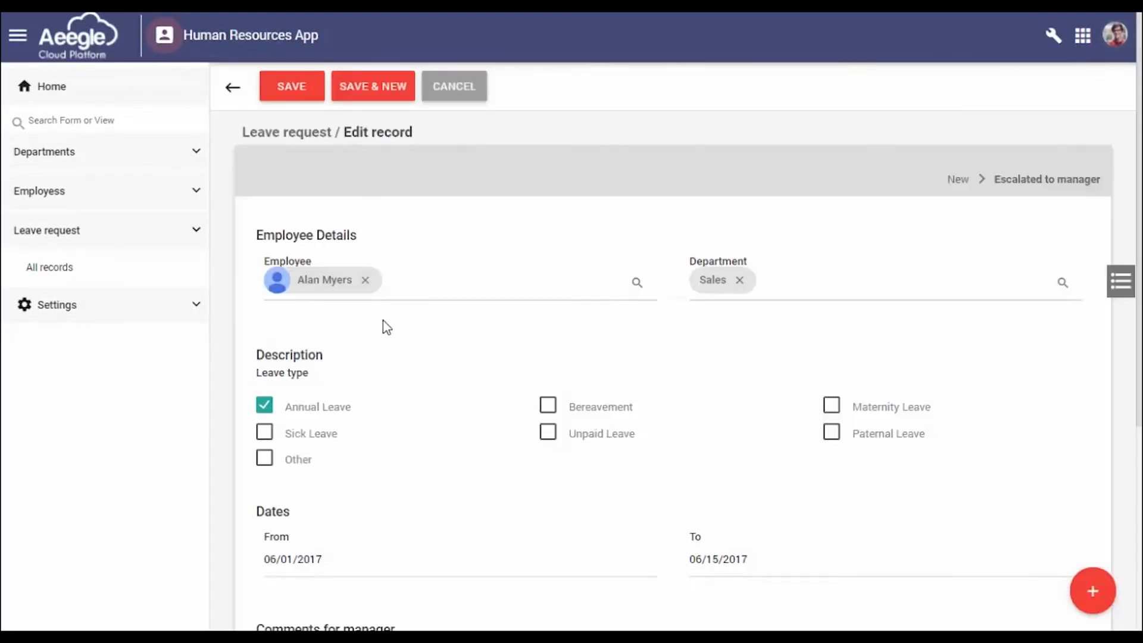
scroll(393, 357, "down", 5)
scroll(408, 426, "up", 5)
scroll(311, 417, "down", 5)
Enter "This is my comments as manager, please approve" as the comment for the approver and save the record
left_click(339, 463)
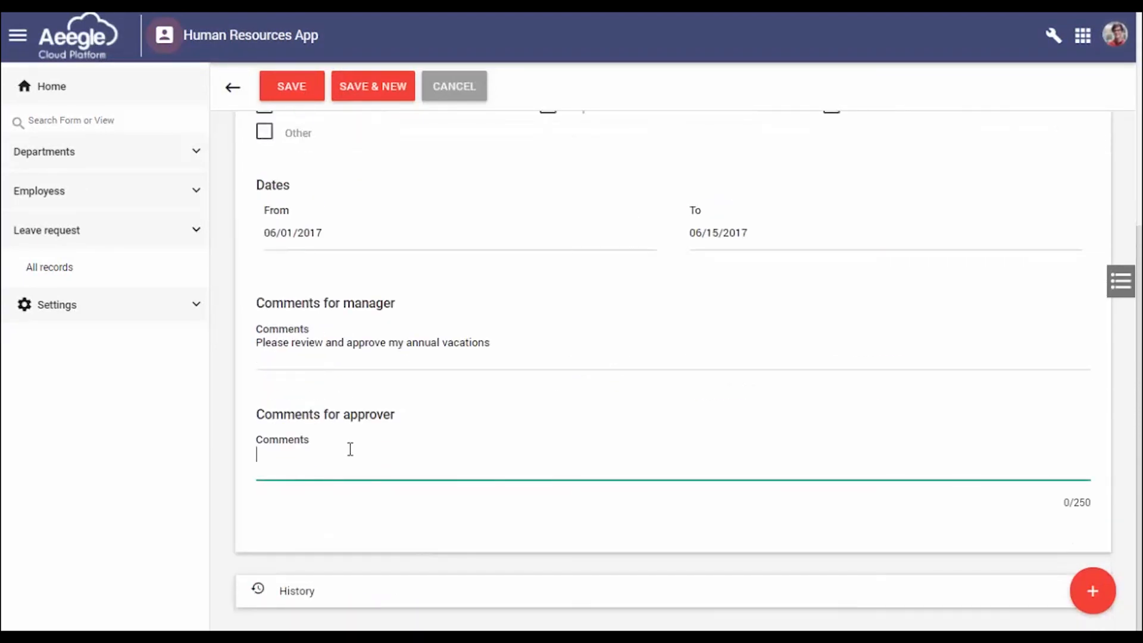
type("Thid str")
key("BackSpace")
key("BackSpace")
key("BackSpace")
key("BackSpace")
key("BackSpace")
key("BackSpace")
type("se ")
type(" is a")
type("my comment")
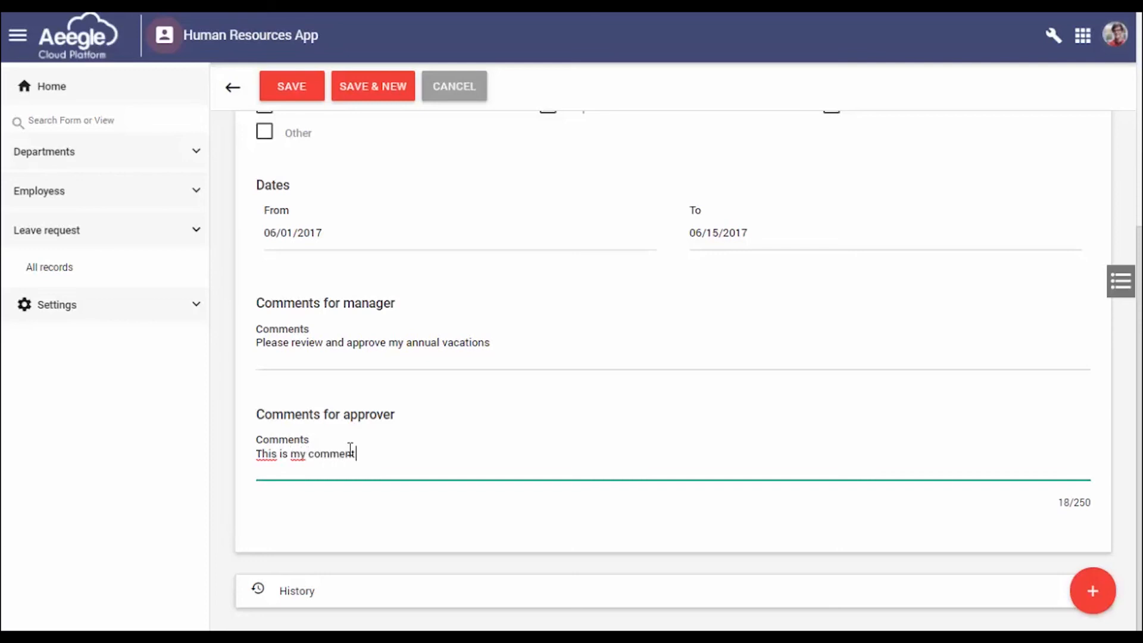
type("s as manager, please approve")
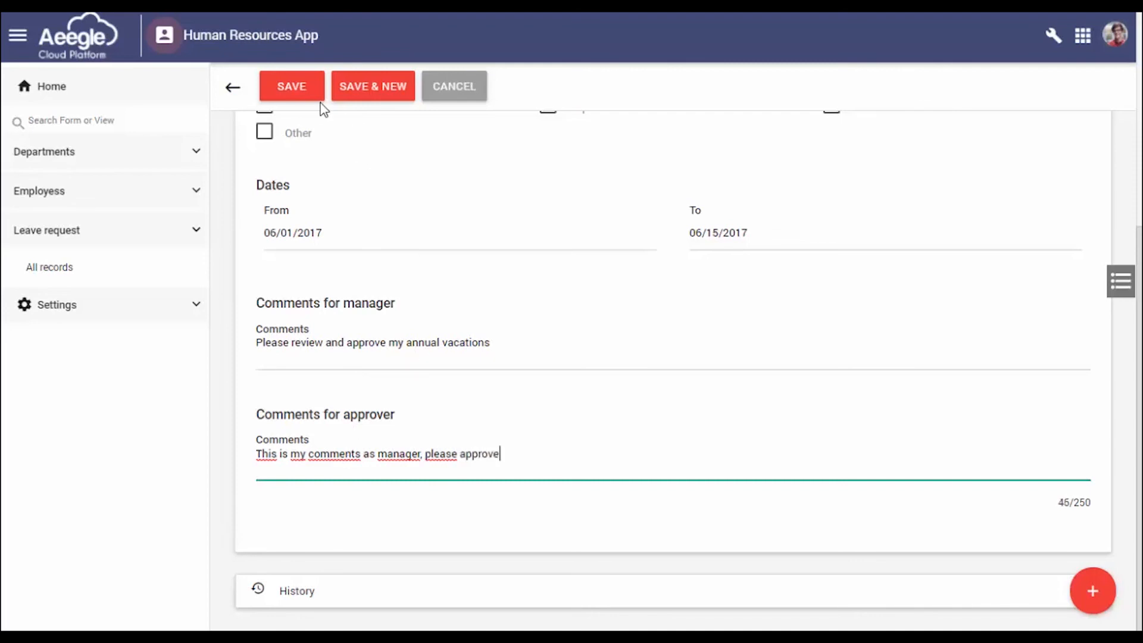
left_click(292, 90)
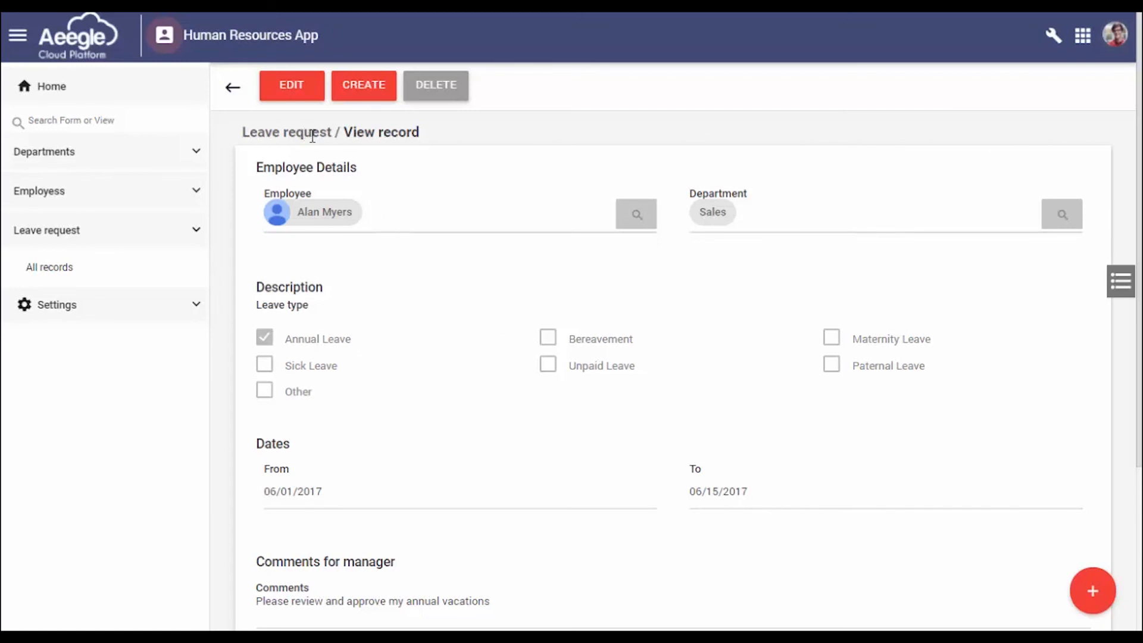
left_click(232, 89)
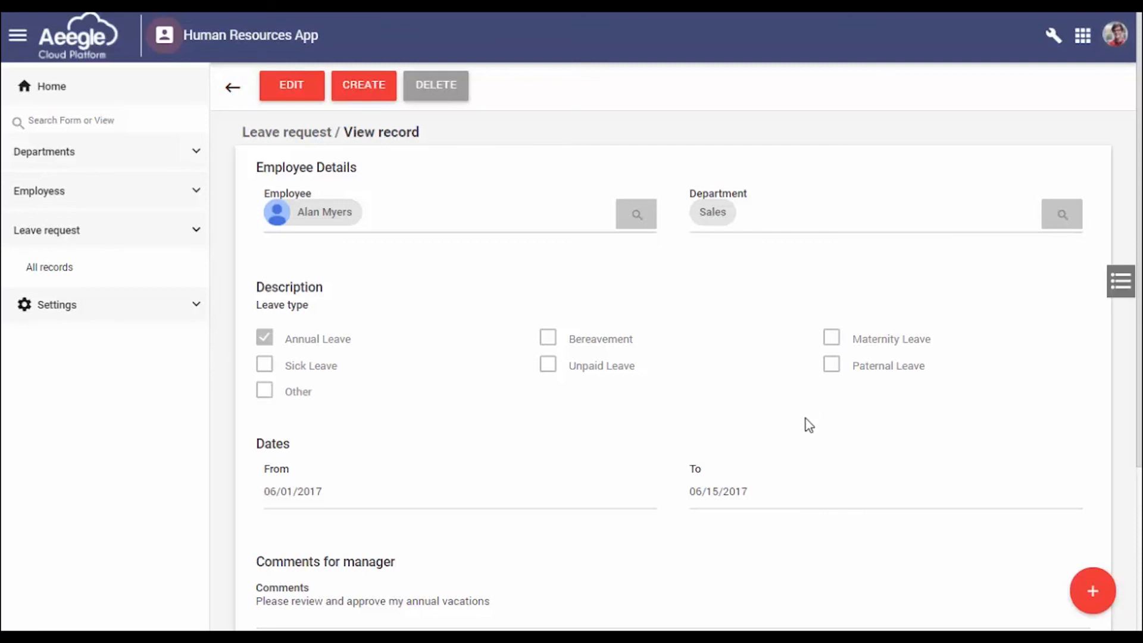